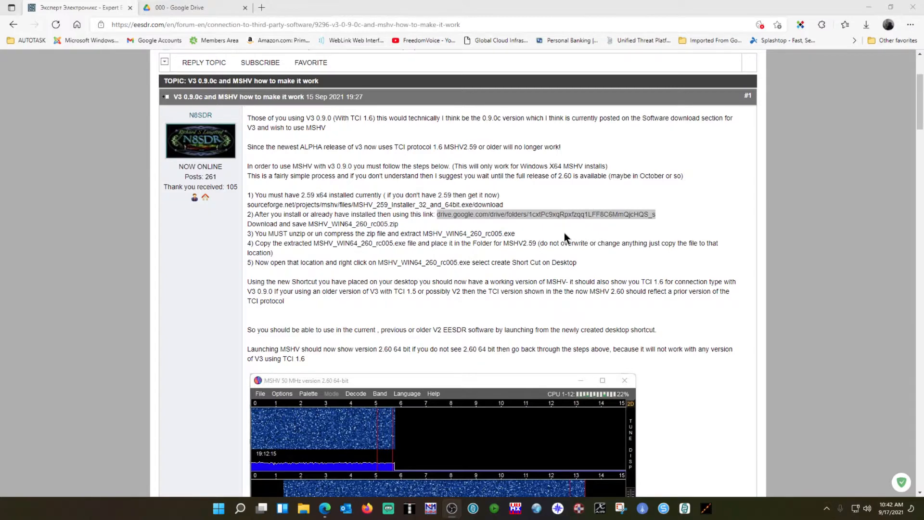
Review the forum instructions, then open MSHV_WIN64_260_rc005.zip in the shared Google Drive folder and download it.
{"action": "scroll", "coordinate": [520, 233], "scroll_direction": "down", "scroll_amount": 5}
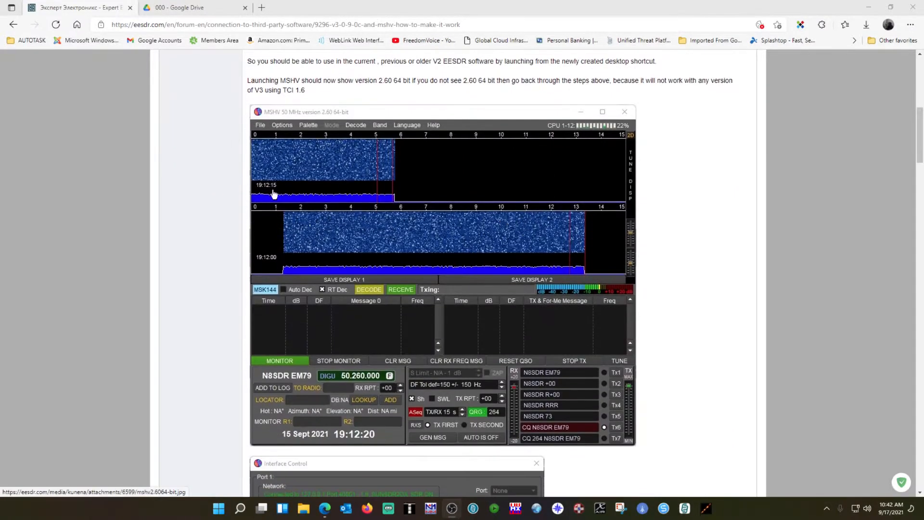
{"action": "scroll", "coordinate": [436, 247], "scroll_direction": "down", "scroll_amount": 3}
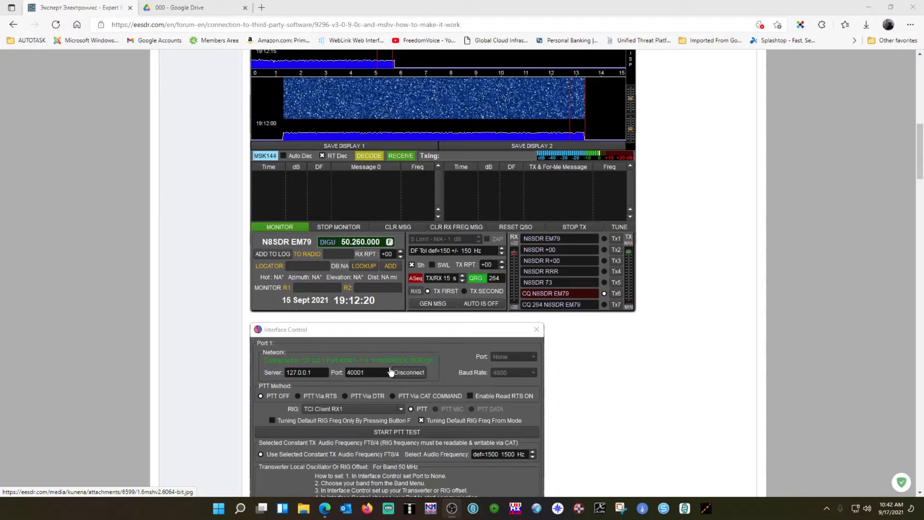
{"action": "scroll", "coordinate": [372, 301], "scroll_direction": "up", "scroll_amount": 10}
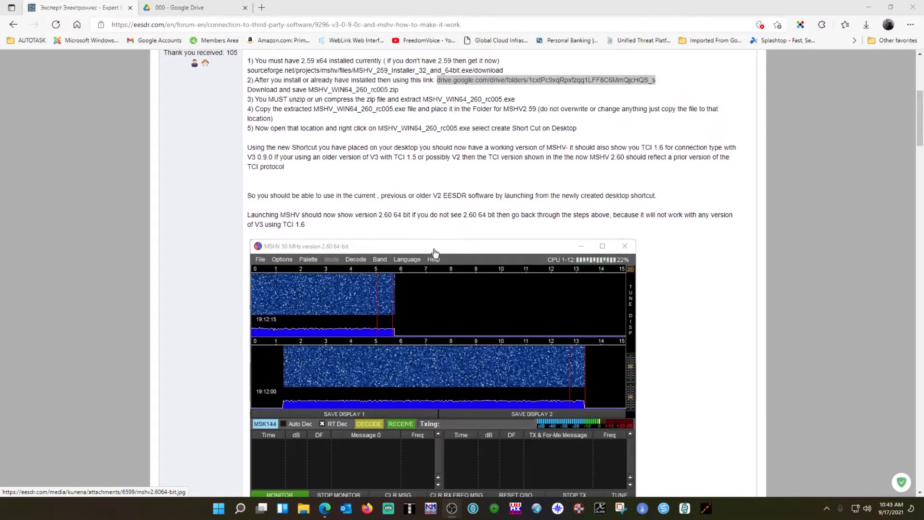
{"action": "scroll", "coordinate": [378, 222], "scroll_direction": "up", "scroll_amount": 1}
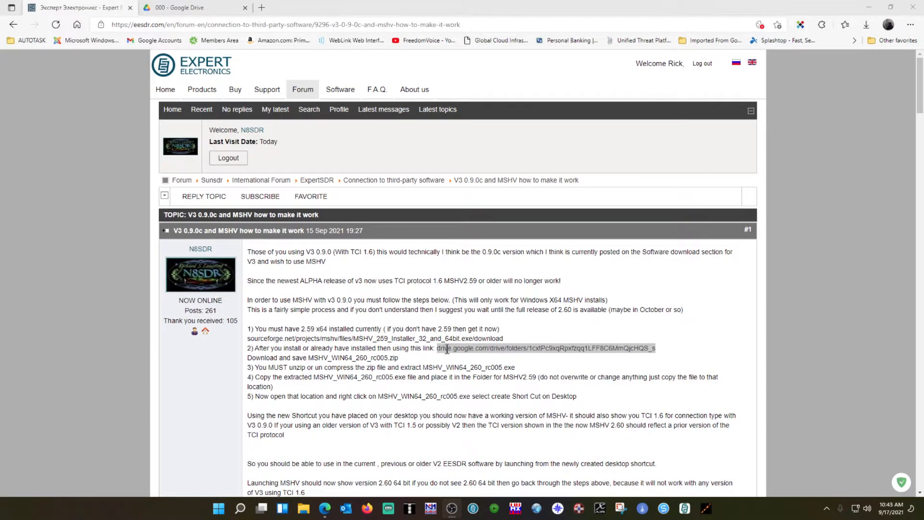
{"action": "left_click", "coordinate": [202, 8]}
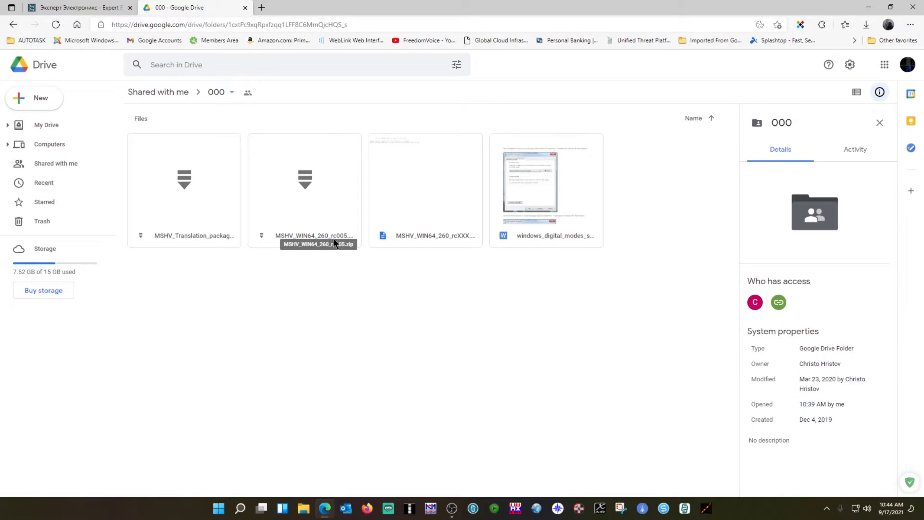
{"action": "double_click", "coordinate": [299, 181]}
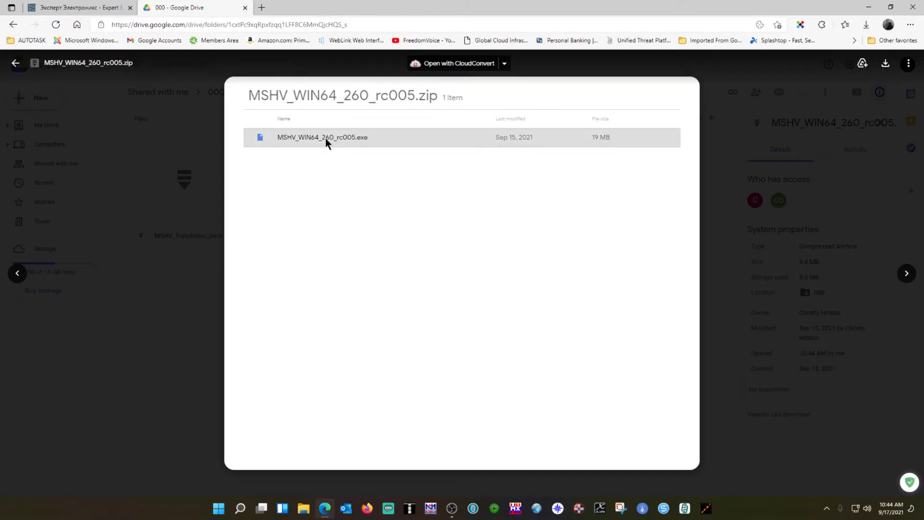
{"action": "left_click", "coordinate": [885, 64]}
{"action": "left_click", "coordinate": [887, 65]}
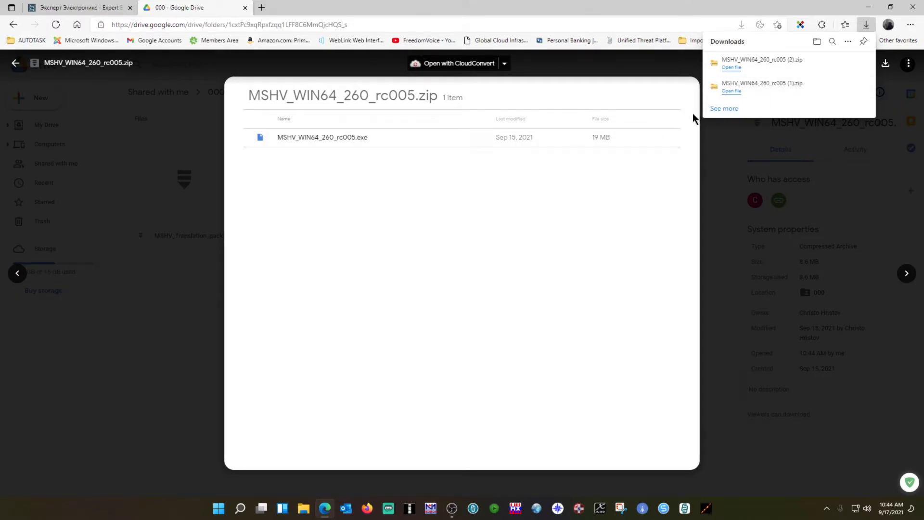
Open the newest downloaded MSHV archive, go up to Downloads and extract MSHV_WIN64_260_rc005 (2).zip into its suggested folder.
{"action": "left_click", "coordinate": [730, 69]}
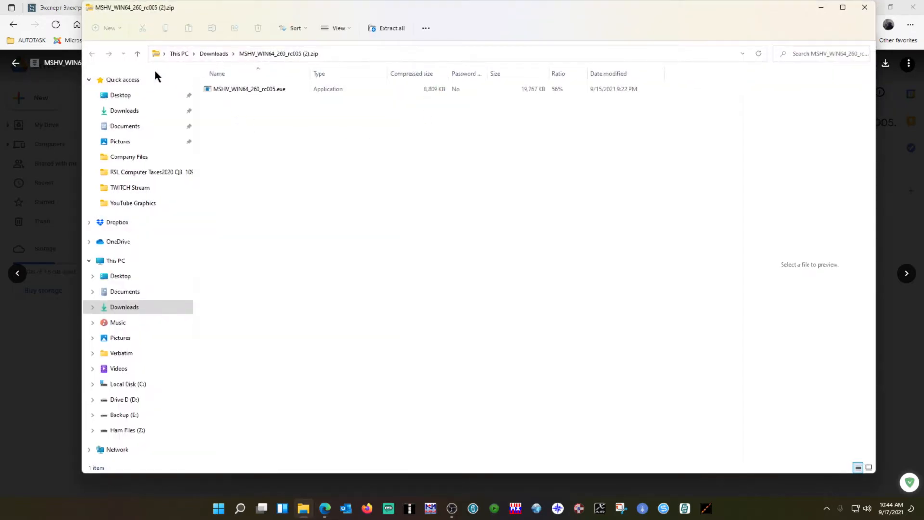
{"action": "left_click", "coordinate": [137, 56]}
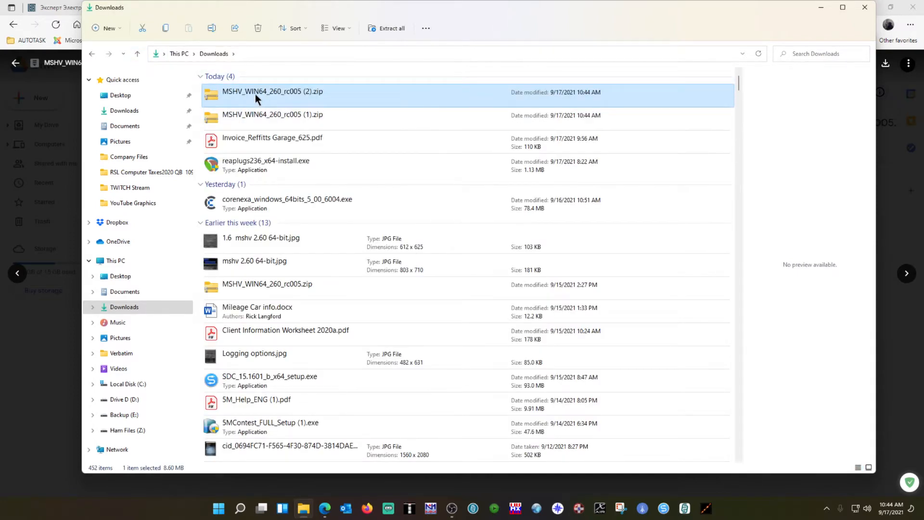
{"action": "right_click", "coordinate": [255, 94]}
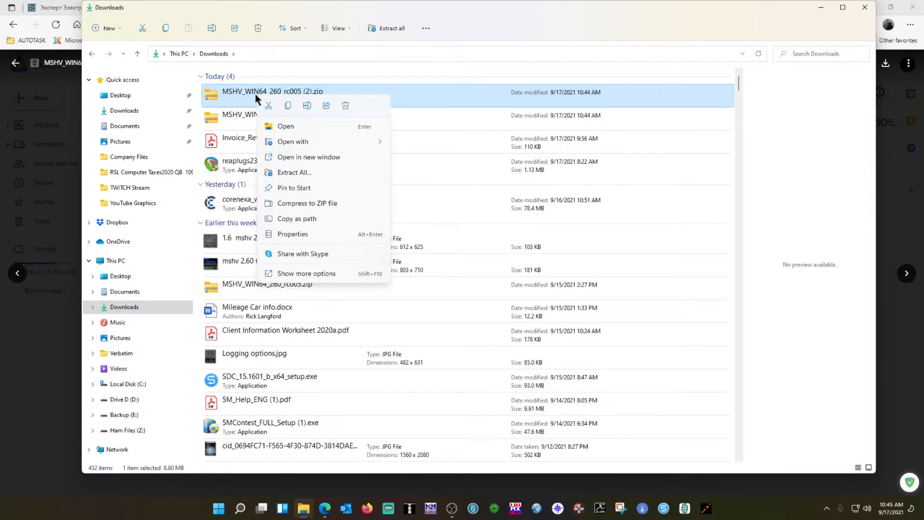
{"action": "left_click", "coordinate": [299, 172]}
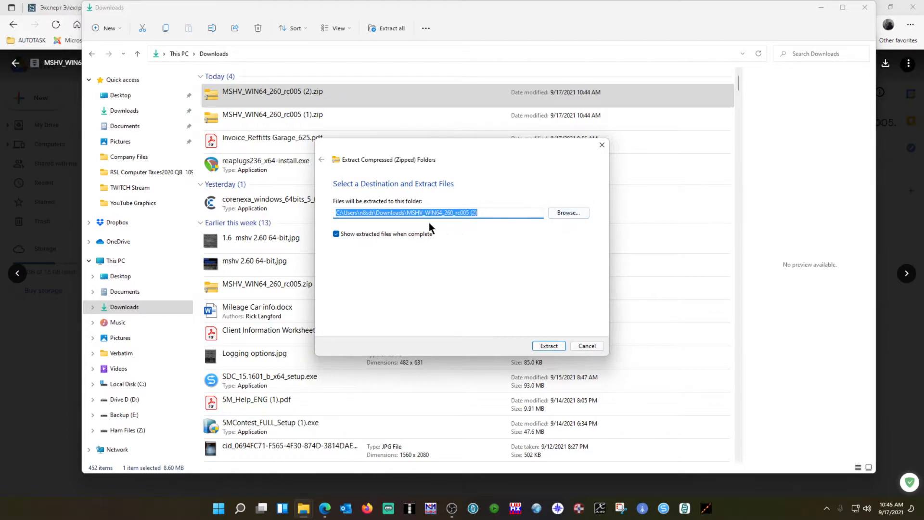
{"action": "left_click", "coordinate": [498, 213]}
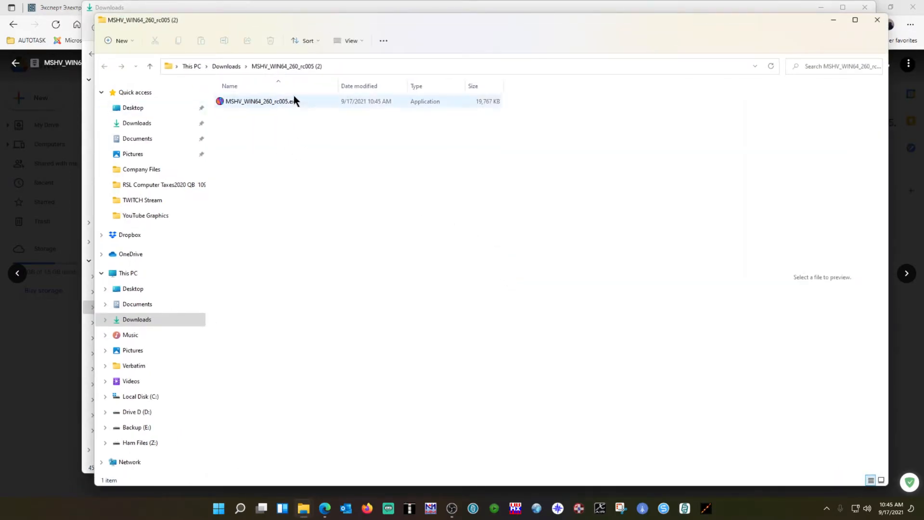
Cut the extracted MSHV_WIN64_260_rc005.exe and minimize the open folder and browser windows to reach the desktop.
{"action": "right_click", "coordinate": [243, 103]}
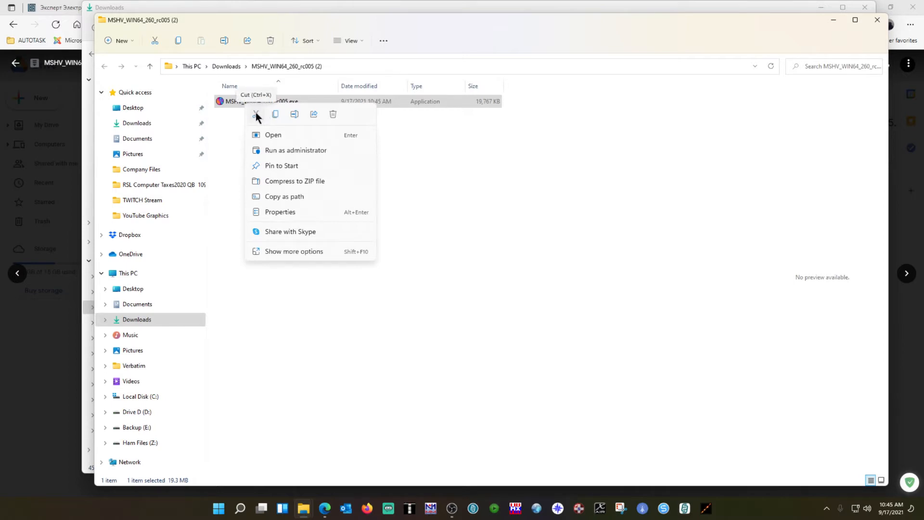
{"action": "left_click", "coordinate": [255, 114]}
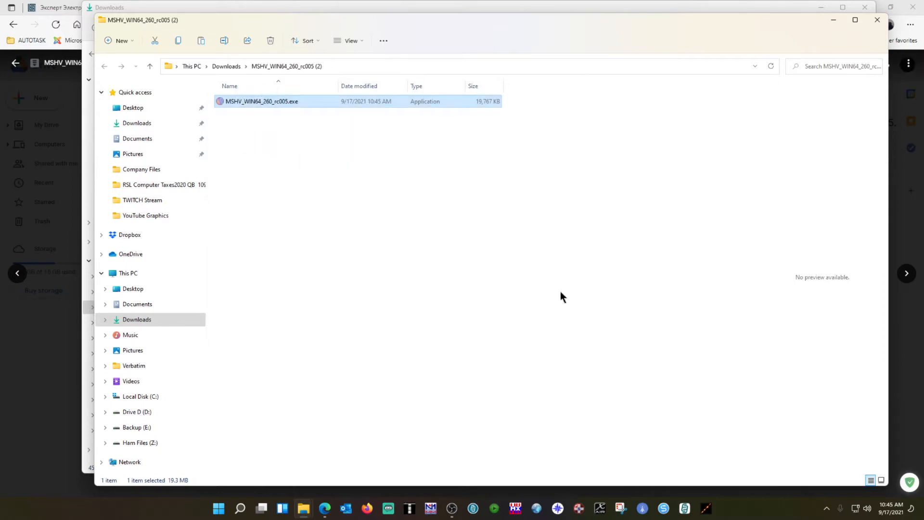
{"action": "left_click", "coordinate": [831, 20]}
{"action": "left_click", "coordinate": [823, 7]}
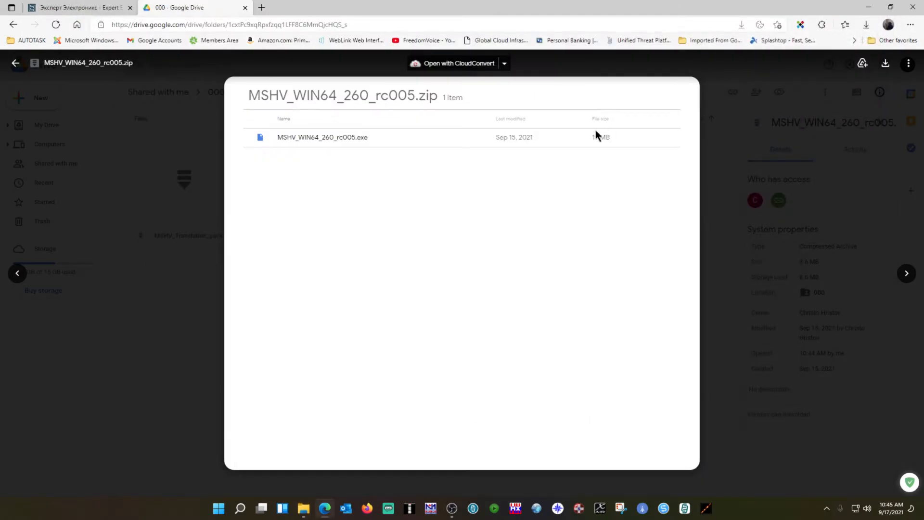
{"action": "left_click", "coordinate": [869, 7]}
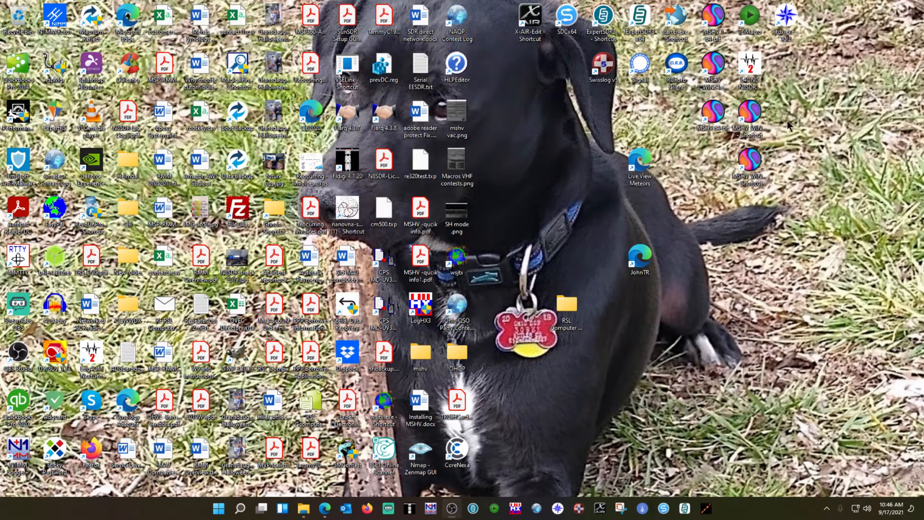
Open the file location of the existing MSHV desktop shortcut and check that the paste option is available there.
{"action": "right_click", "coordinate": [751, 117]}
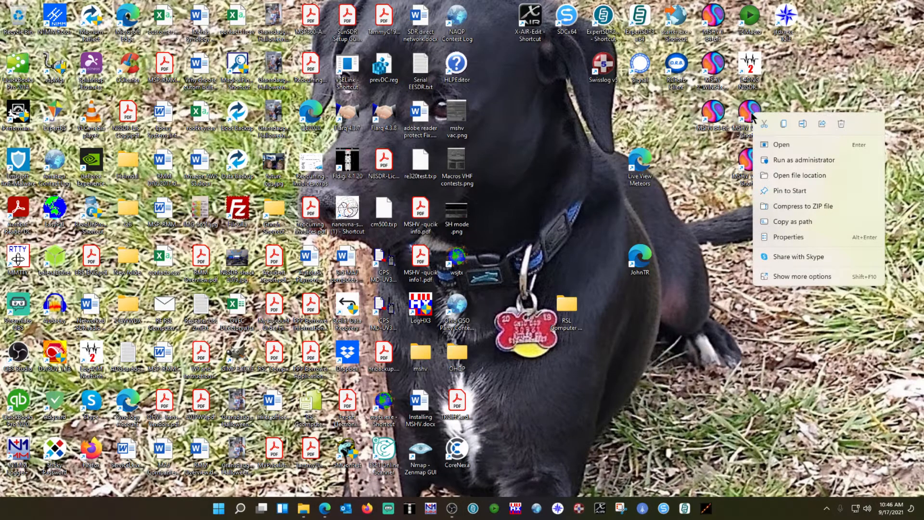
{"action": "right_click", "coordinate": [751, 112]}
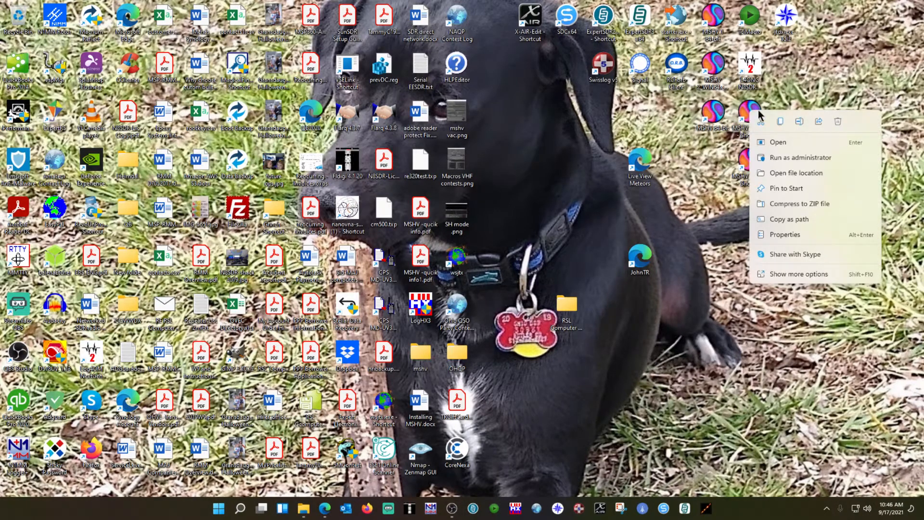
{"action": "left_click", "coordinate": [792, 173]}
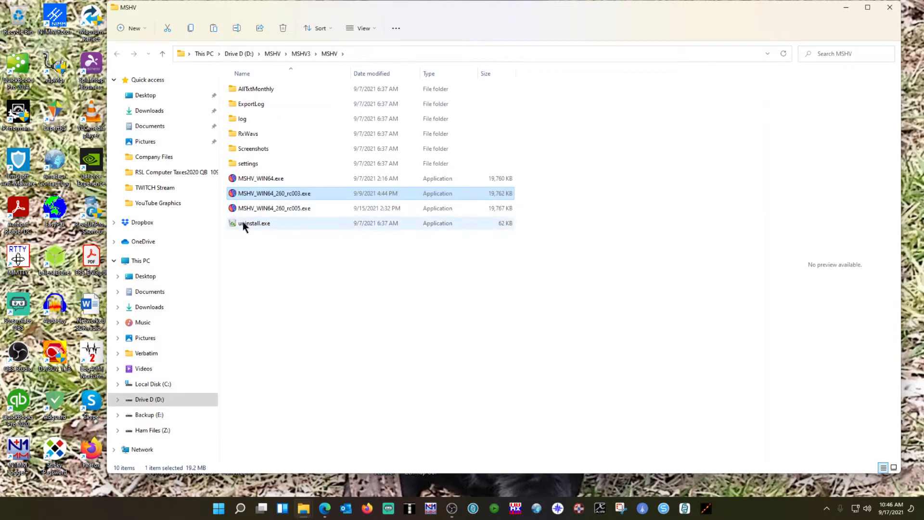
{"action": "right_click", "coordinate": [298, 277]}
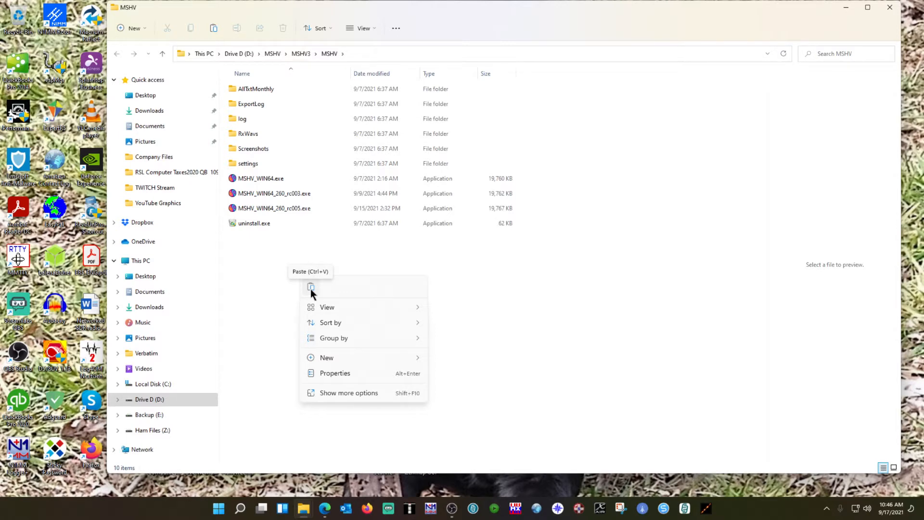
{"action": "left_click", "coordinate": [524, 300]}
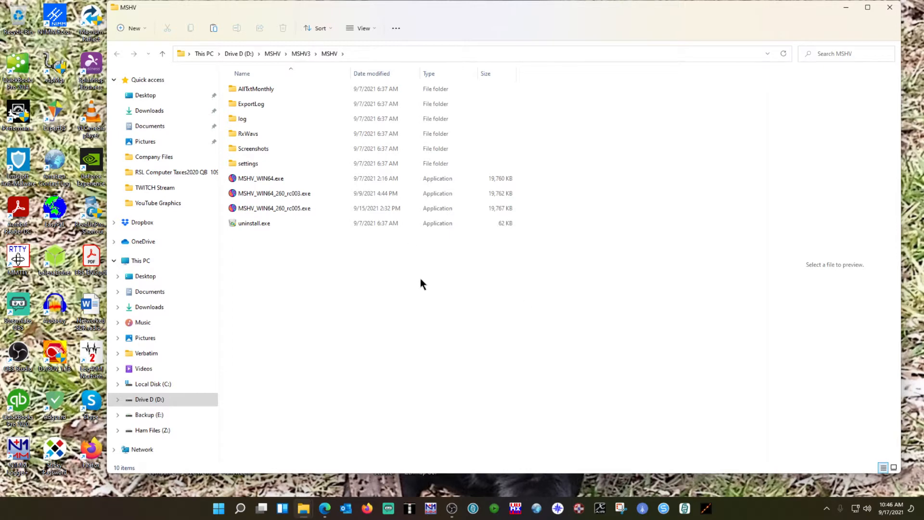
Inspect the extended options for MSHV_WIN64_260_rc005.exe, including Send to, then close the MSHV folder window.
{"action": "left_click", "coordinate": [280, 209]}
{"action": "right_click", "coordinate": [281, 215]}
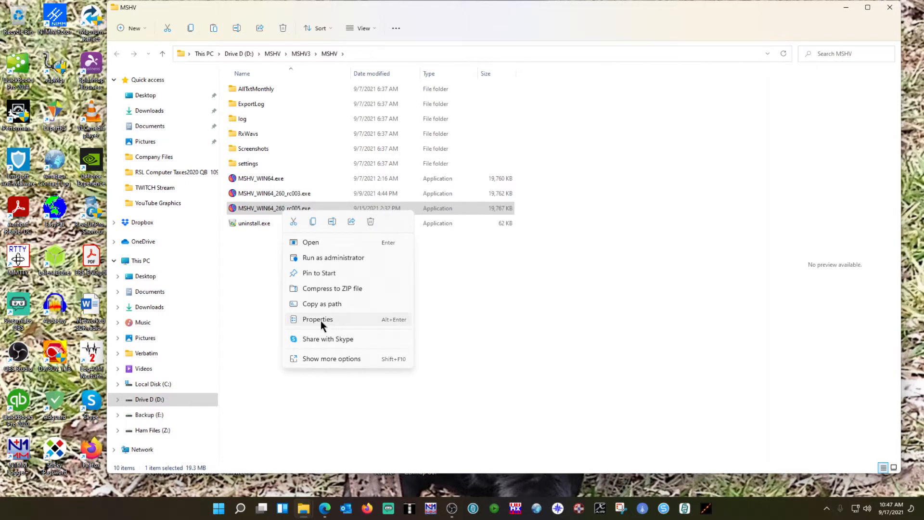
{"action": "left_click", "coordinate": [348, 365]}
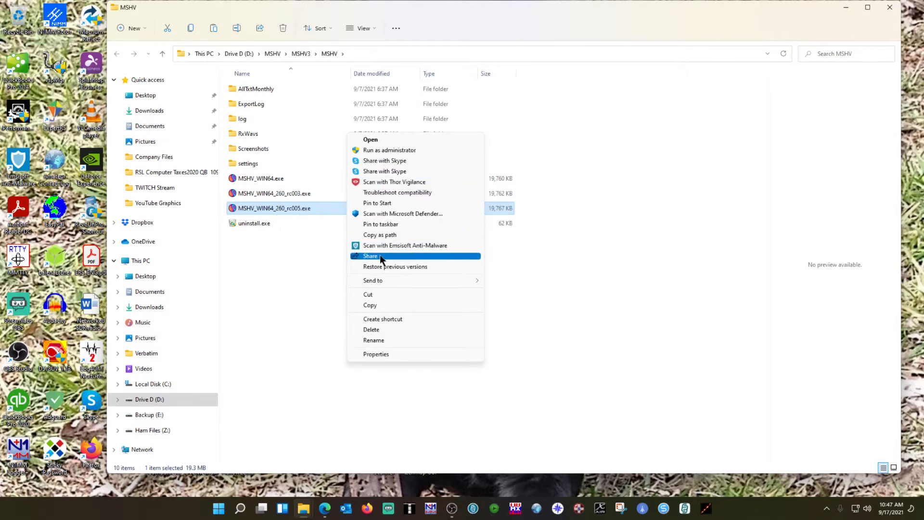
{"action": "mouse_move", "coordinate": [392, 279]}
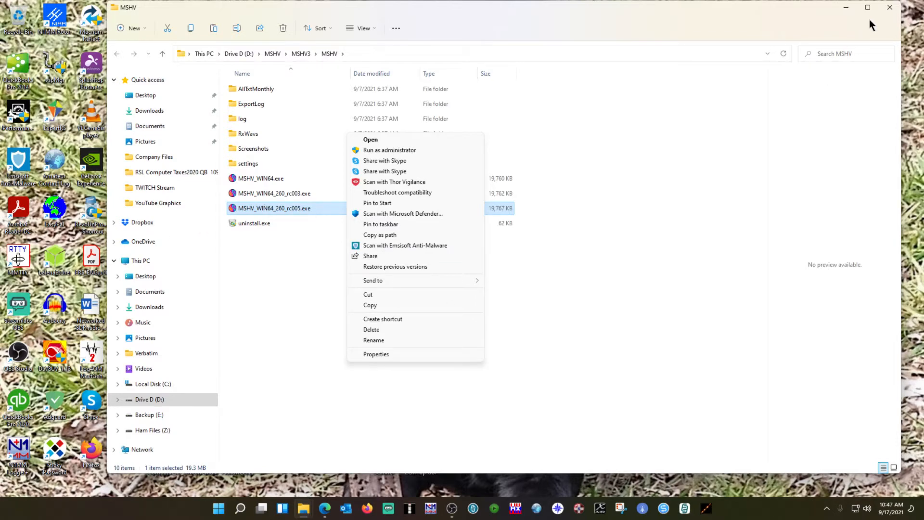
{"action": "left_click", "coordinate": [888, 14]}
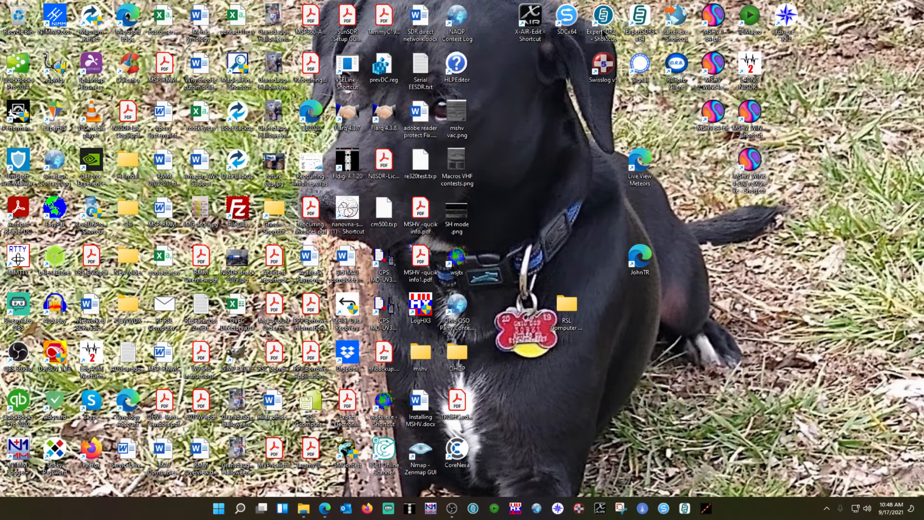
Switch to ExpertSDR3, start the SunSDR2DX device and power on the receiver.
{"action": "left_click", "coordinate": [829, 514]}
{"action": "left_click", "coordinate": [798, 481]}
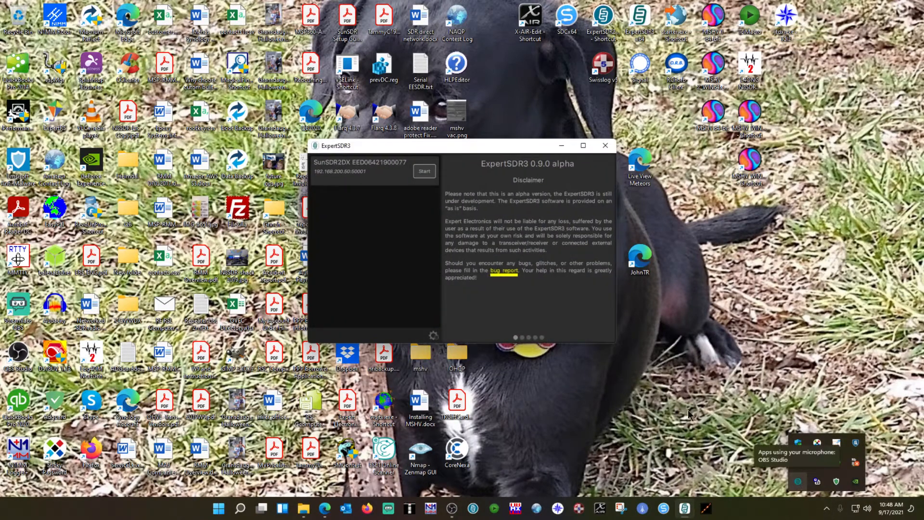
{"action": "left_click", "coordinate": [425, 172]}
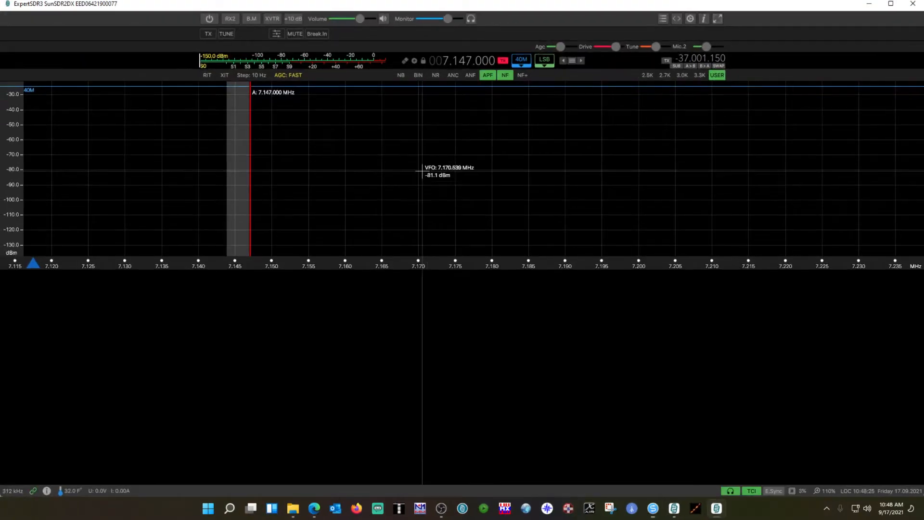
{"action": "left_click", "coordinate": [206, 20]}
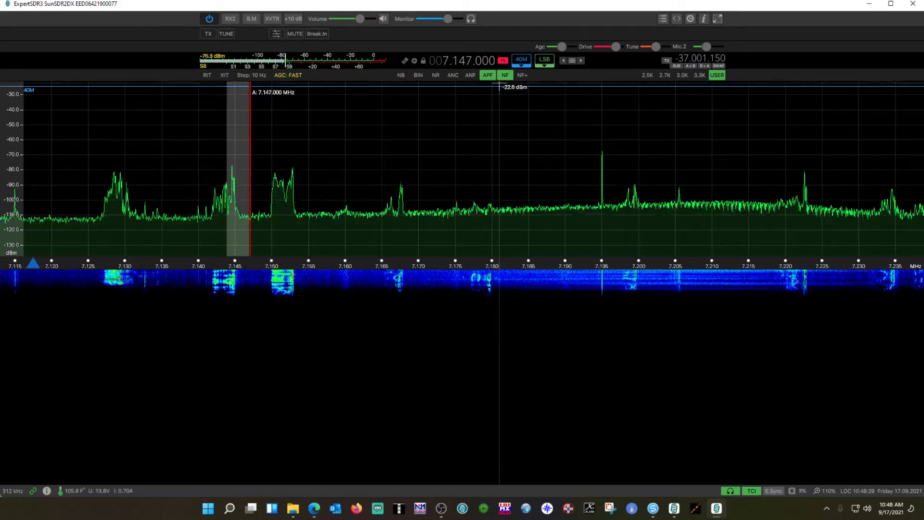
Tune VFO A to 7.155.590 MHz and turn down the receiver volume.
{"action": "left_click", "coordinate": [313, 125]}
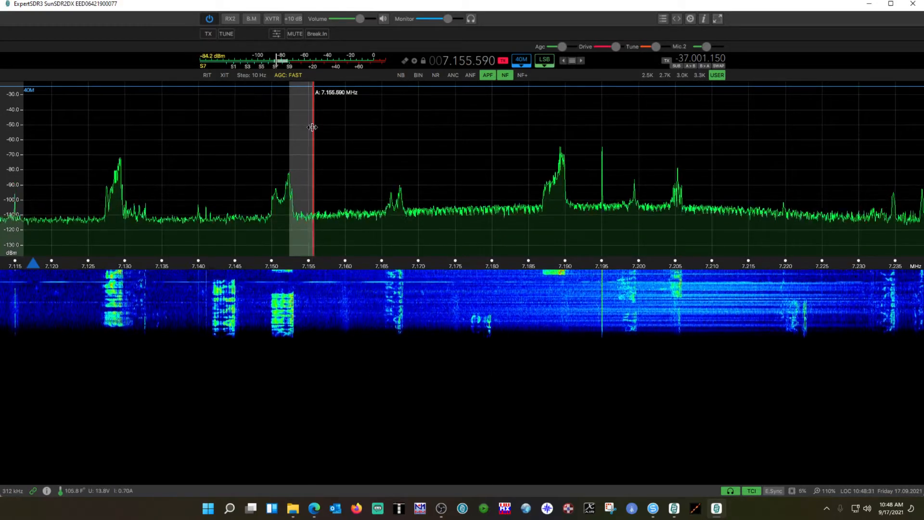
{"action": "left_click_drag", "start_coordinate": [361, 18], "coordinate": [341, 18]}
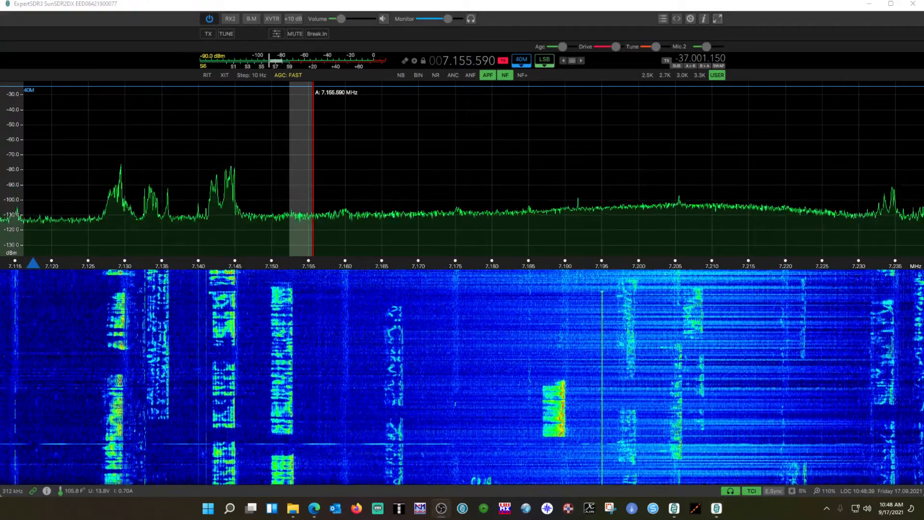
{"action": "left_click", "coordinate": [343, 20]}
{"action": "left_click_drag", "start_coordinate": [344, 23], "coordinate": [350, 24]}
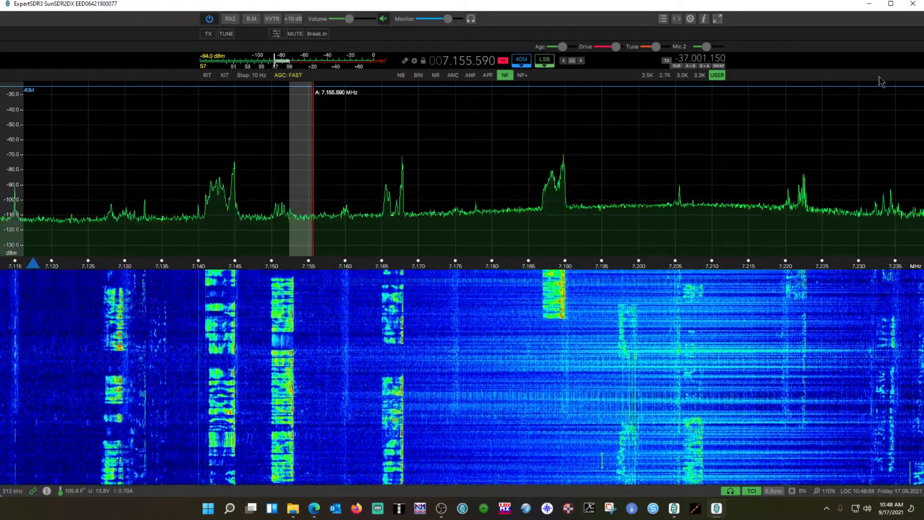
Bring up MSHV 2.60 without the PJClient window and place it over the ExpertSDR3 spectrum display.
{"action": "left_click", "coordinate": [869, 4]}
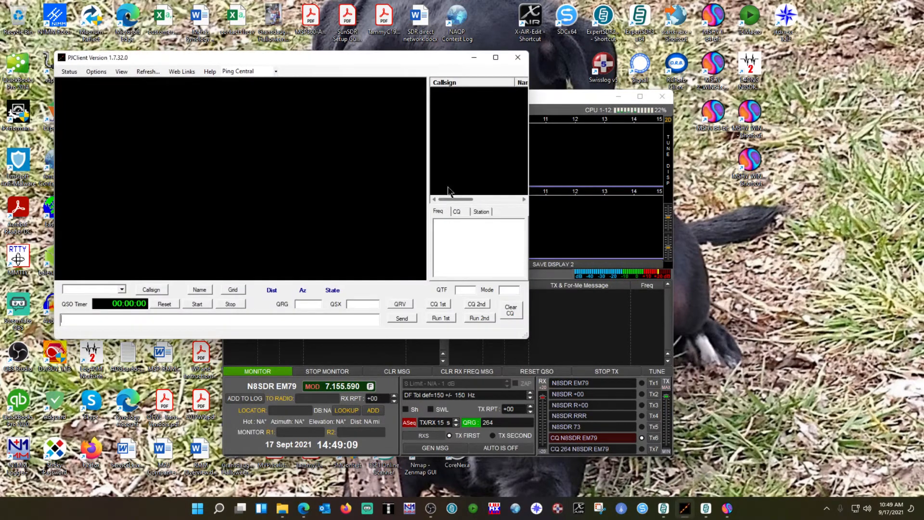
{"action": "left_click", "coordinate": [517, 58]}
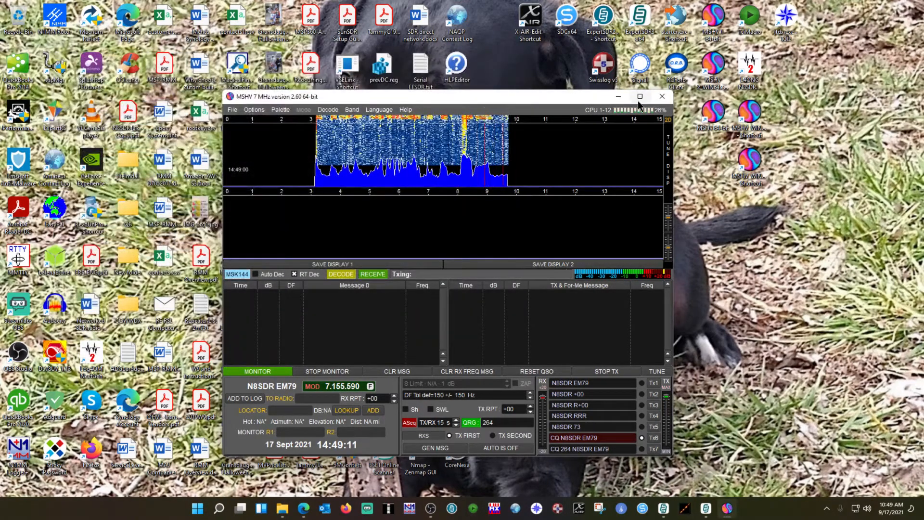
{"action": "left_click", "coordinate": [708, 516]}
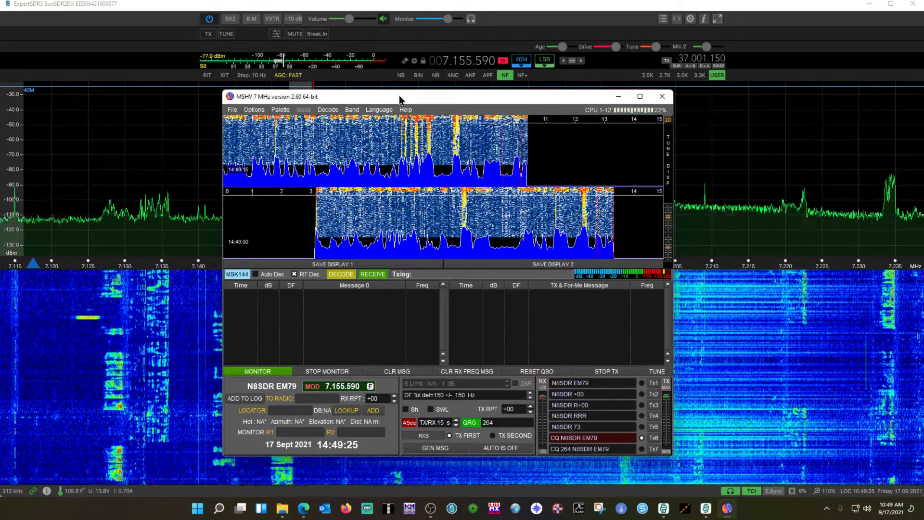
{"action": "left_click_drag", "start_coordinate": [400, 98], "coordinate": [490, 94]}
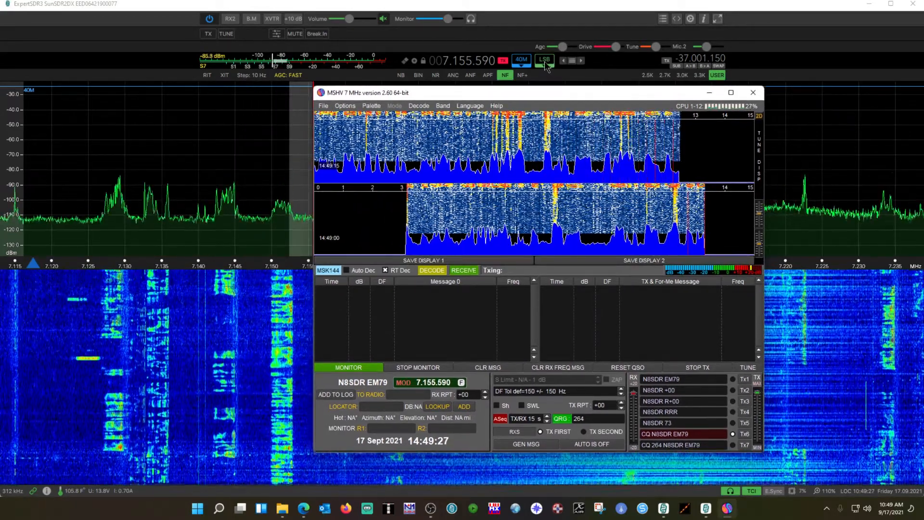
Set the ExpertSDR3 receiver mode to DIGU, then bring the MSHV window back over the spectrum display.
{"action": "left_click", "coordinate": [545, 62]}
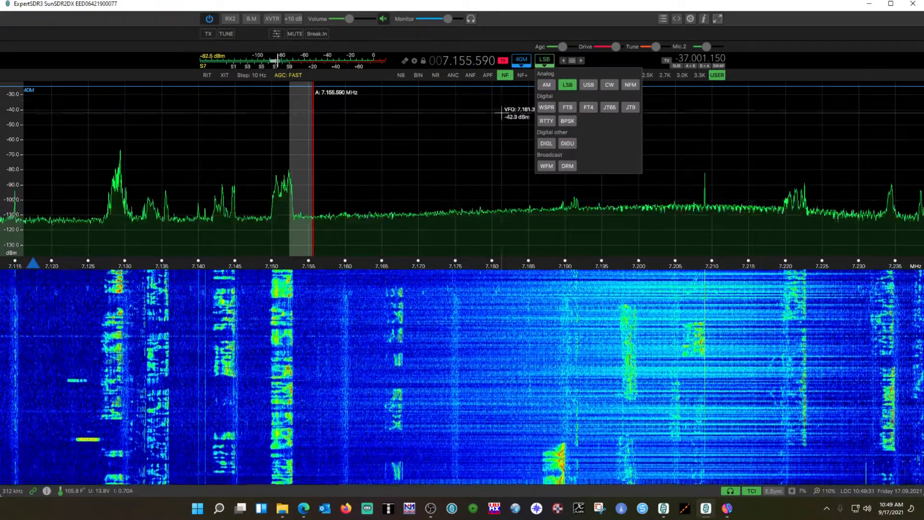
{"action": "left_click", "coordinate": [568, 144]}
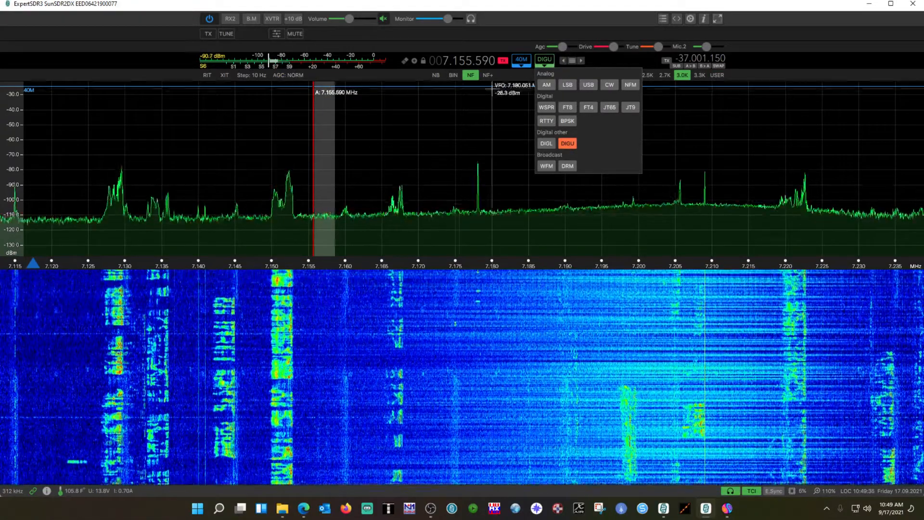
{"action": "left_click", "coordinate": [727, 513]}
{"action": "left_click_drag", "start_coordinate": [550, 93], "coordinate": [418, 105]}
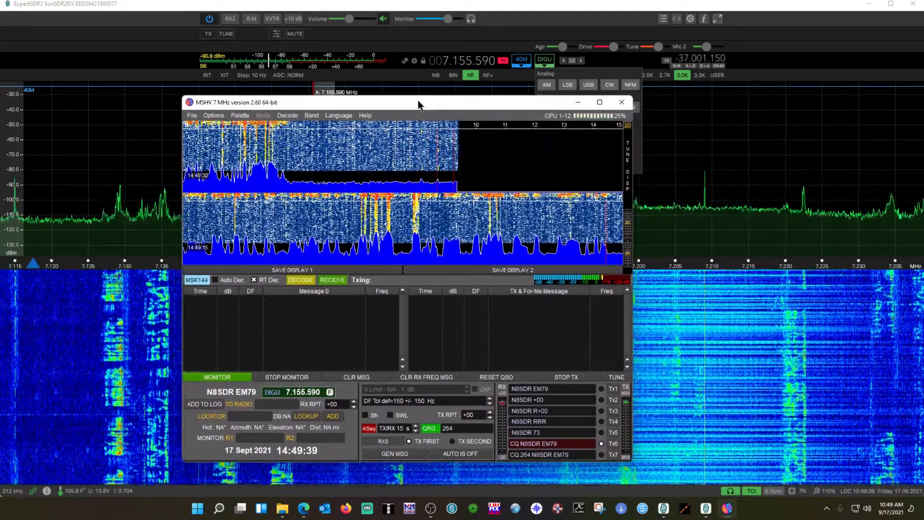
Stop monitoring in MSHV and change its operating mode to FT8.
{"action": "left_click", "coordinate": [203, 116]}
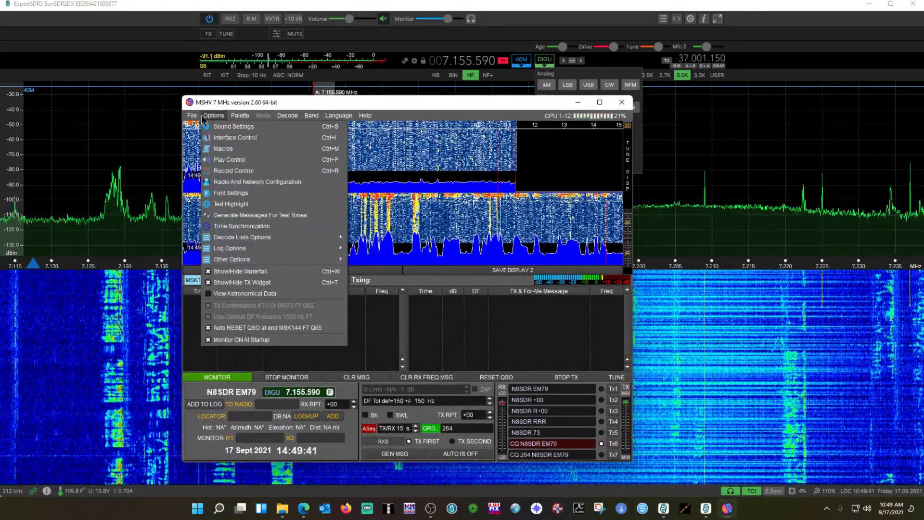
{"action": "left_click", "coordinate": [239, 117]}
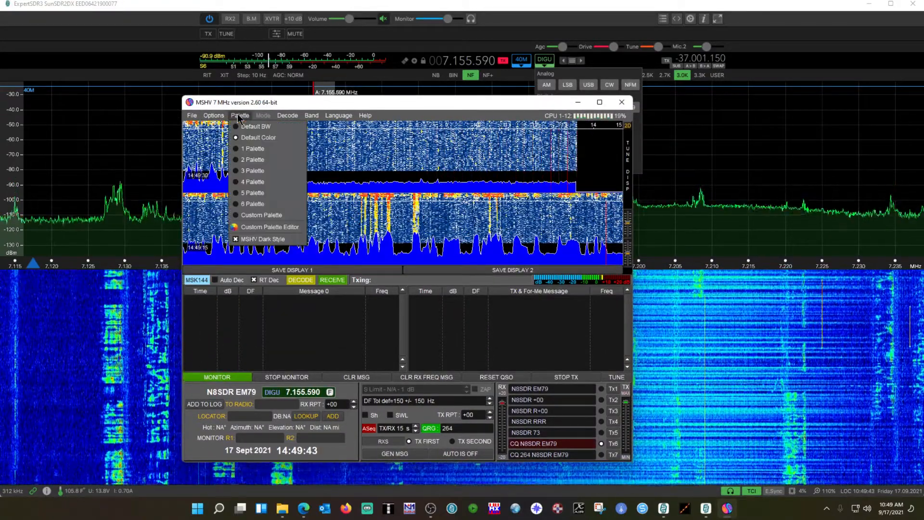
{"action": "left_click", "coordinate": [283, 379]}
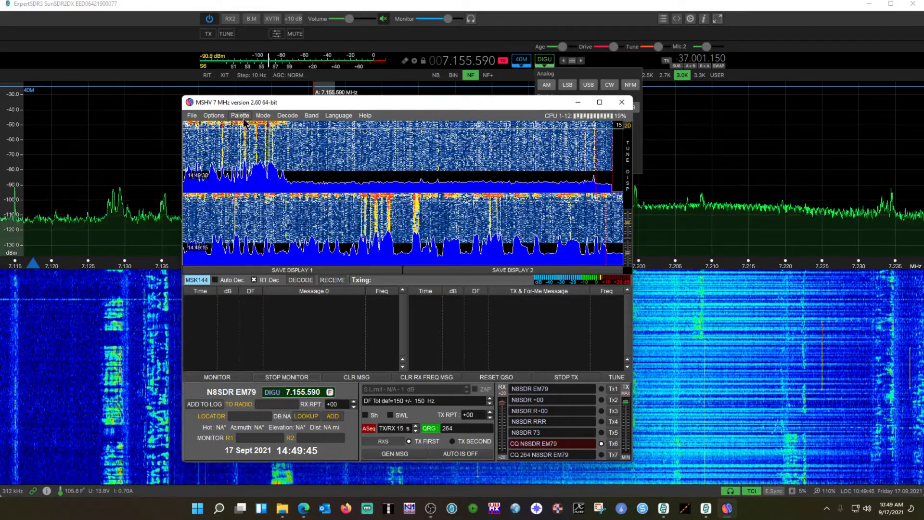
{"action": "left_click", "coordinate": [262, 117]}
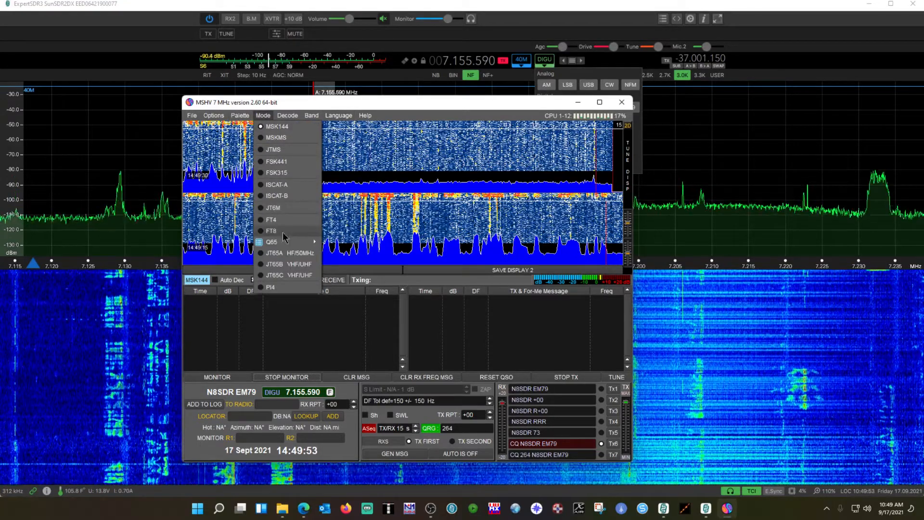
{"action": "left_click", "coordinate": [271, 231]}
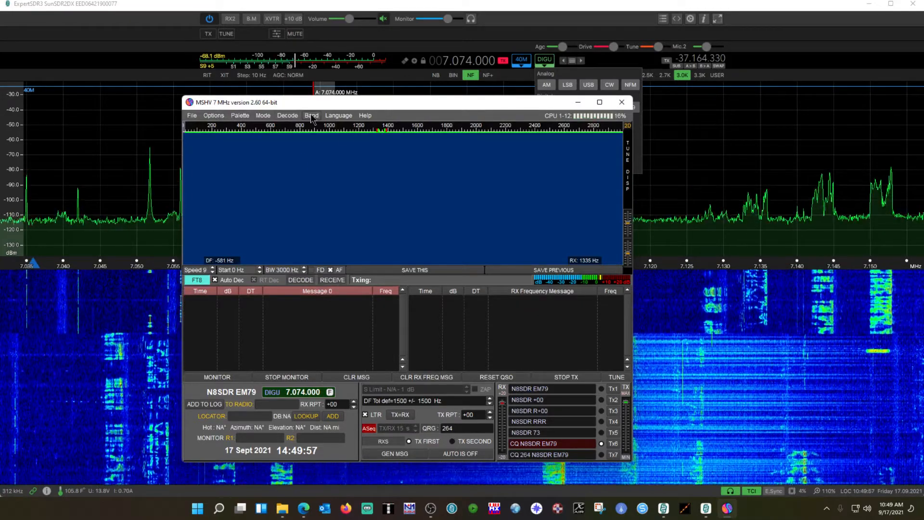
Dismiss the ExpertSDR3 mode list, reposition the MSHV window over the spectrum and start monitoring.
{"action": "left_click_drag", "start_coordinate": [365, 107], "coordinate": [345, 111]}
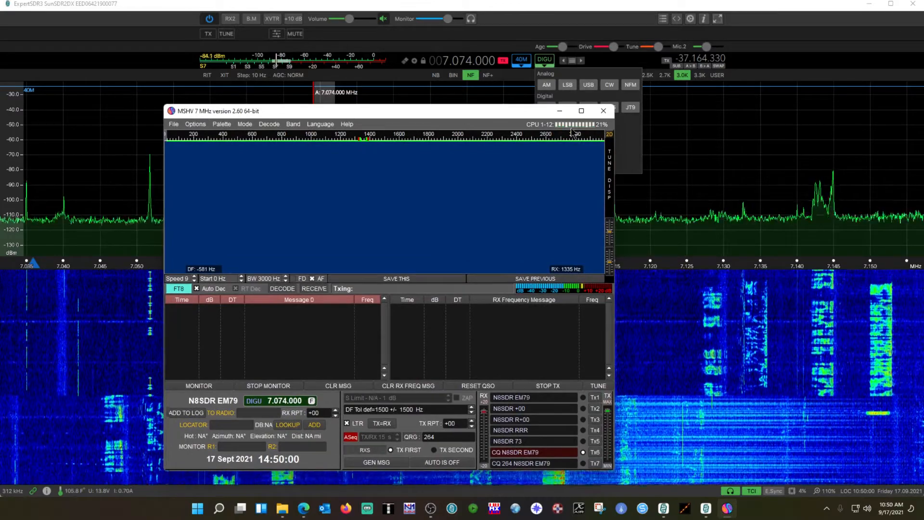
{"action": "left_click", "coordinate": [631, 132]}
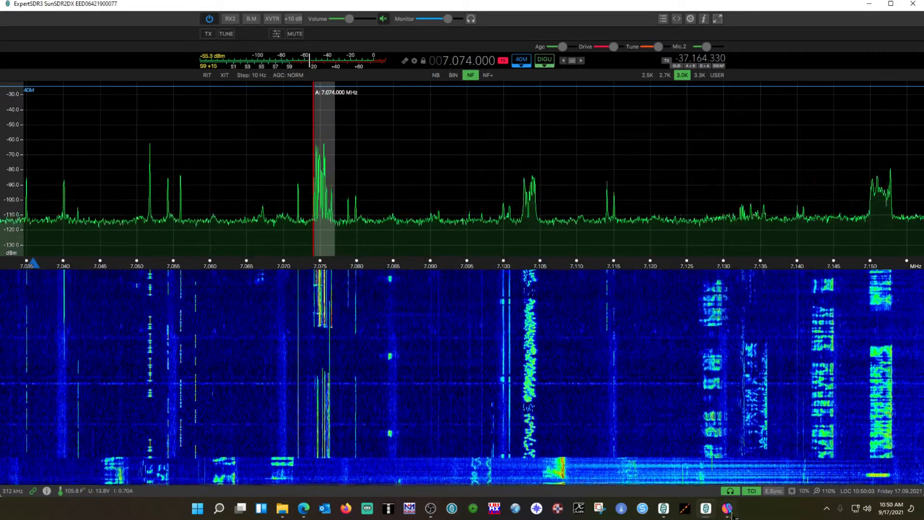
{"action": "left_click", "coordinate": [726, 506]}
{"action": "left_click_drag", "start_coordinate": [413, 121], "coordinate": [419, 94]}
{"action": "left_click", "coordinate": [218, 359]}
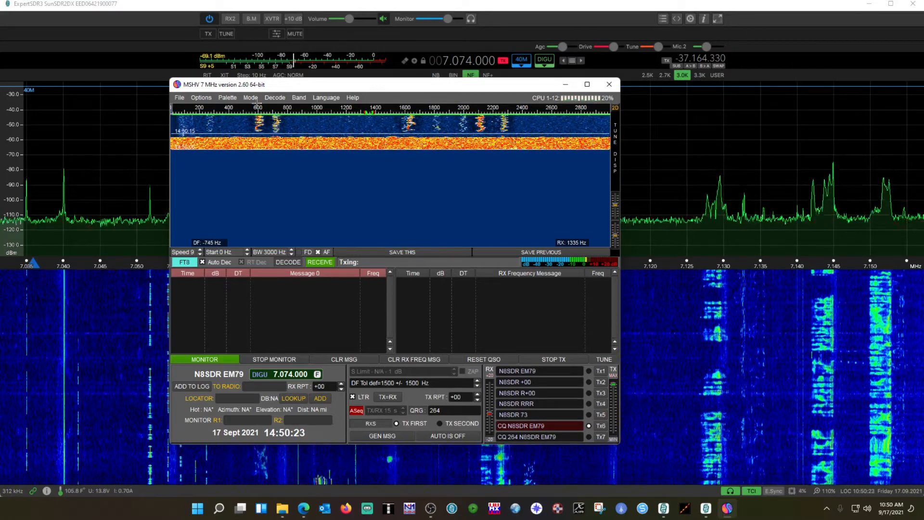
Review the sound output and input devices in the MSHV sound settings, then close them.
{"action": "left_click", "coordinate": [203, 98]}
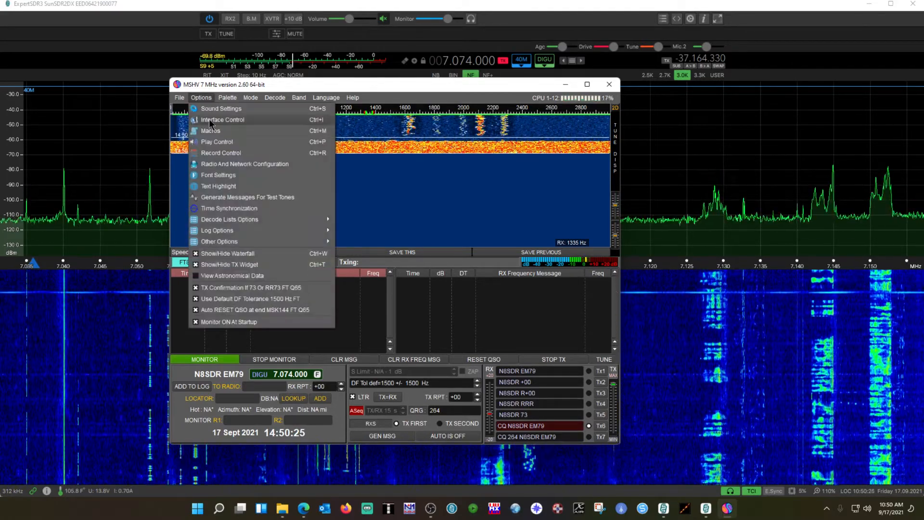
{"action": "left_click", "coordinate": [210, 109]}
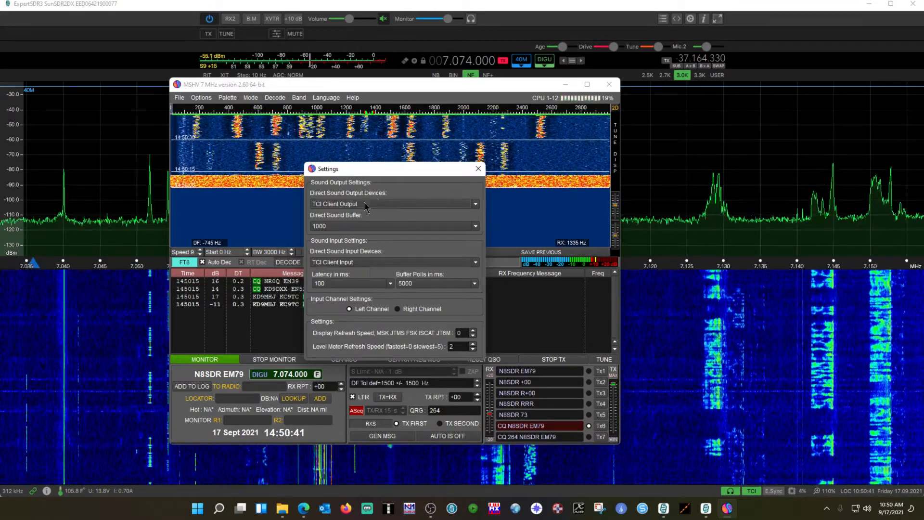
{"action": "key", "text": "Escape"}
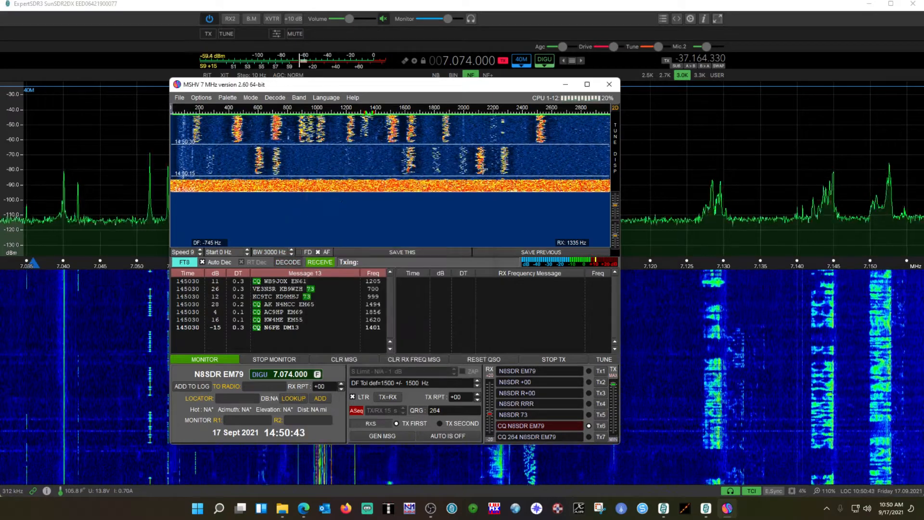
Review the server, port, PTT method and rig options in MSHV Interface Control, then close it.
{"action": "left_click", "coordinate": [201, 97]}
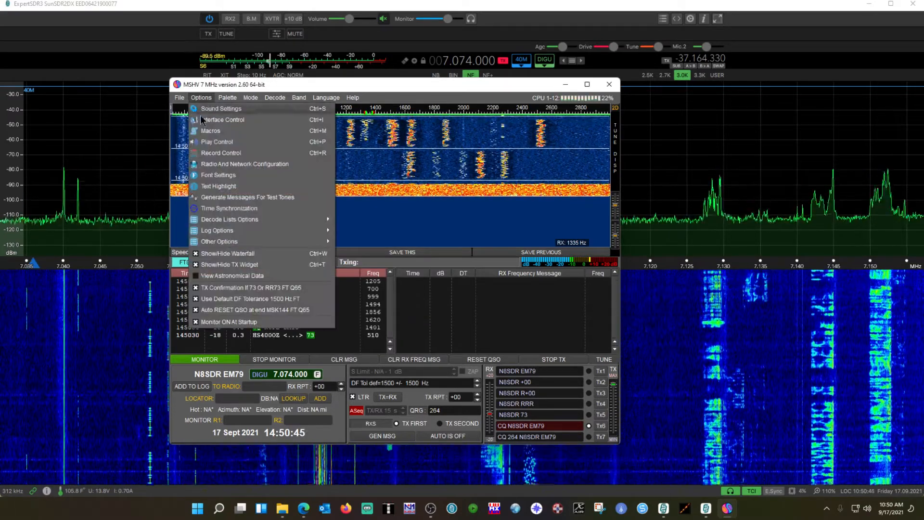
{"action": "left_click", "coordinate": [210, 119]}
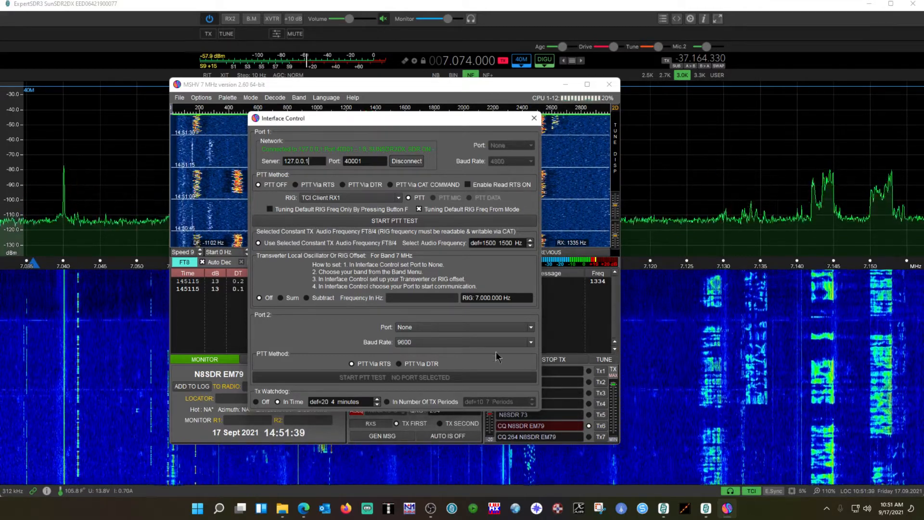
{"action": "left_click", "coordinate": [531, 121]}
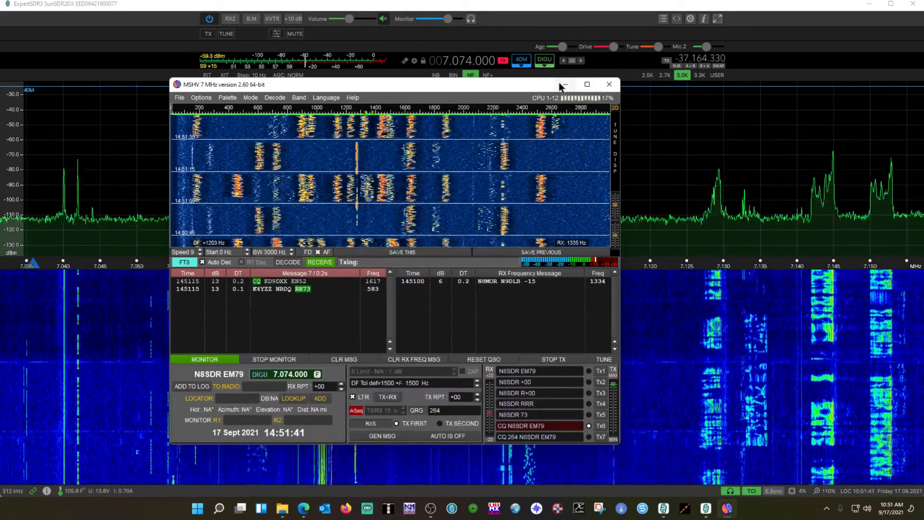
Switch to ExpertSDR3, disable the TCI server, show its port setting and enable the server again.
{"action": "left_click", "coordinate": [562, 85]}
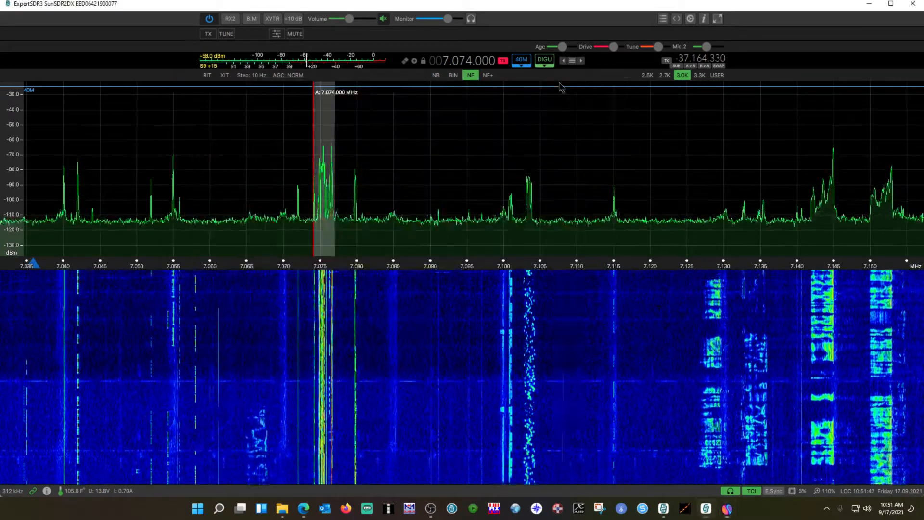
{"action": "left_click", "coordinate": [751, 491]}
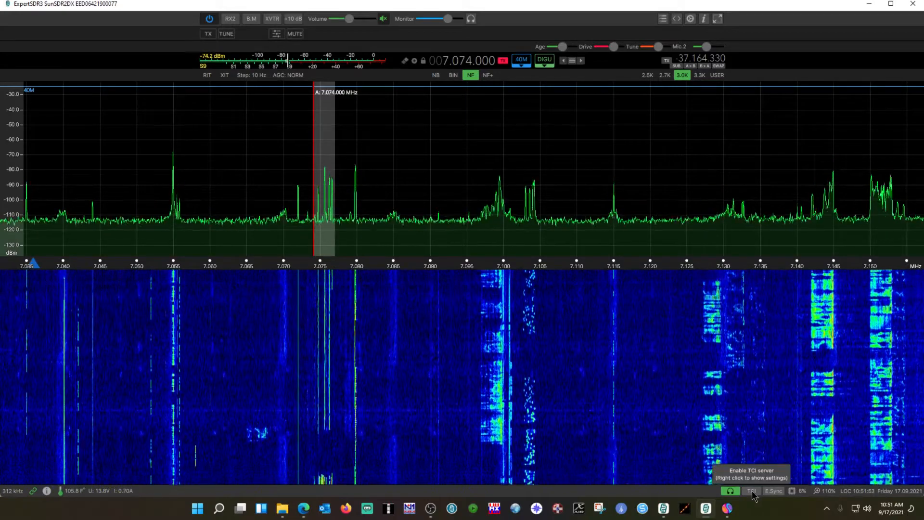
{"action": "right_click", "coordinate": [752, 493]}
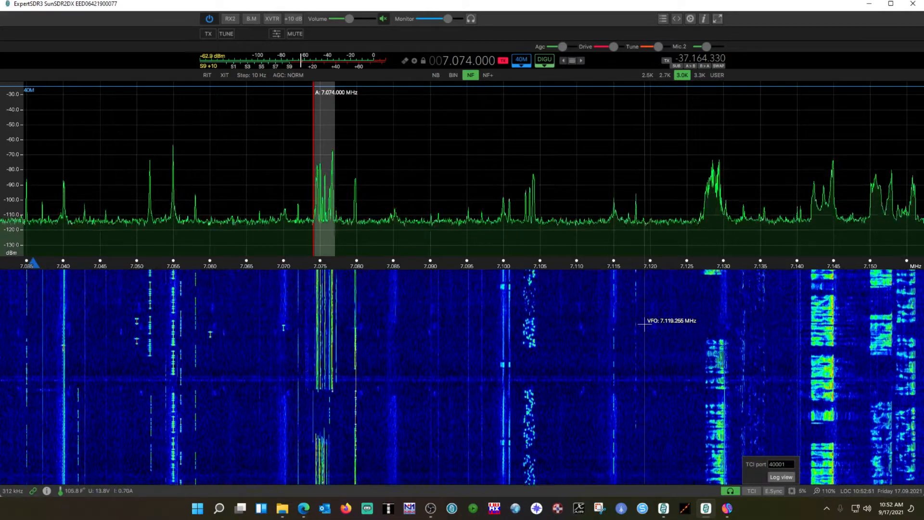
{"action": "left_click", "coordinate": [752, 491]}
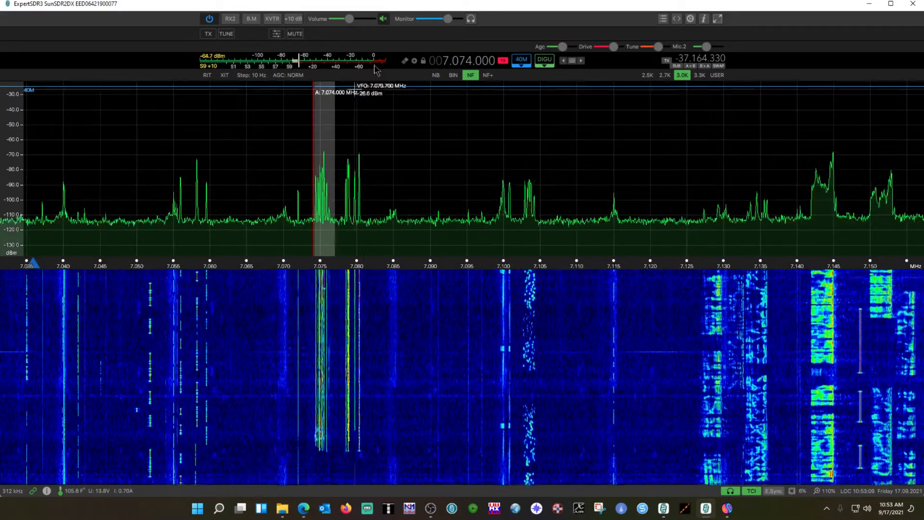
{"action": "mouse_move", "coordinate": [332, 27]}
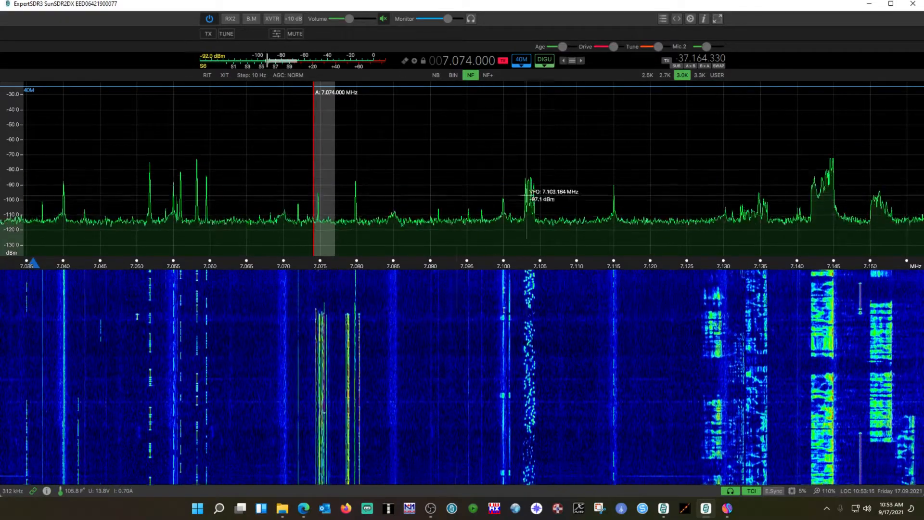
Return to MSHV and reconnect its Interface Control to the TCI server at 127.0.0.1, port 40001.
{"action": "left_click", "coordinate": [727, 509]}
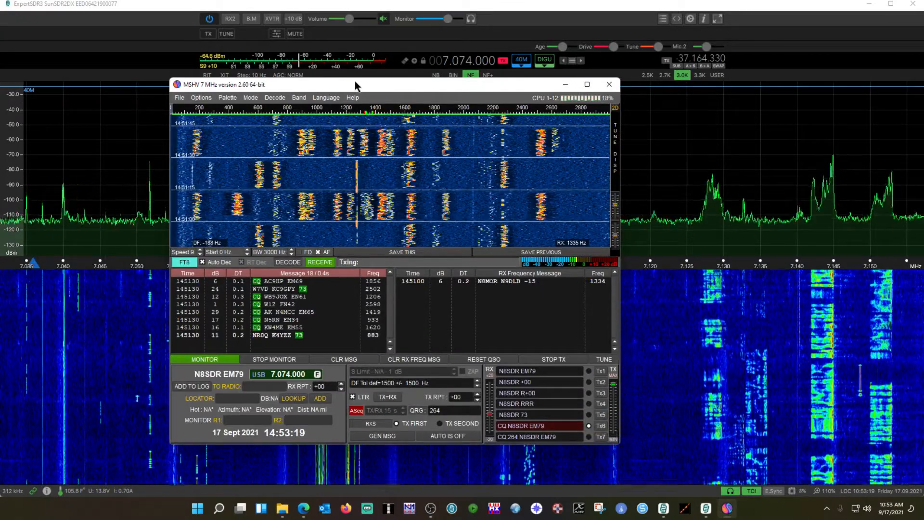
{"action": "left_click", "coordinate": [208, 99]}
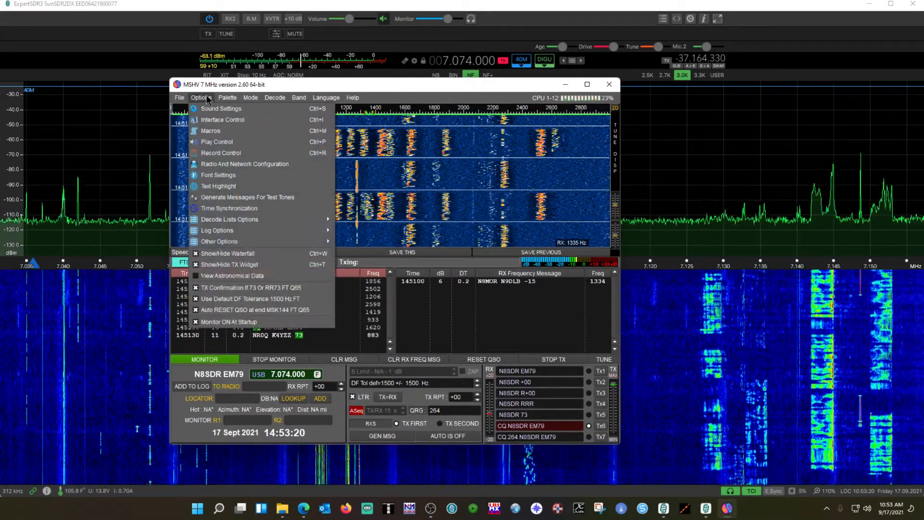
{"action": "left_click", "coordinate": [213, 123]}
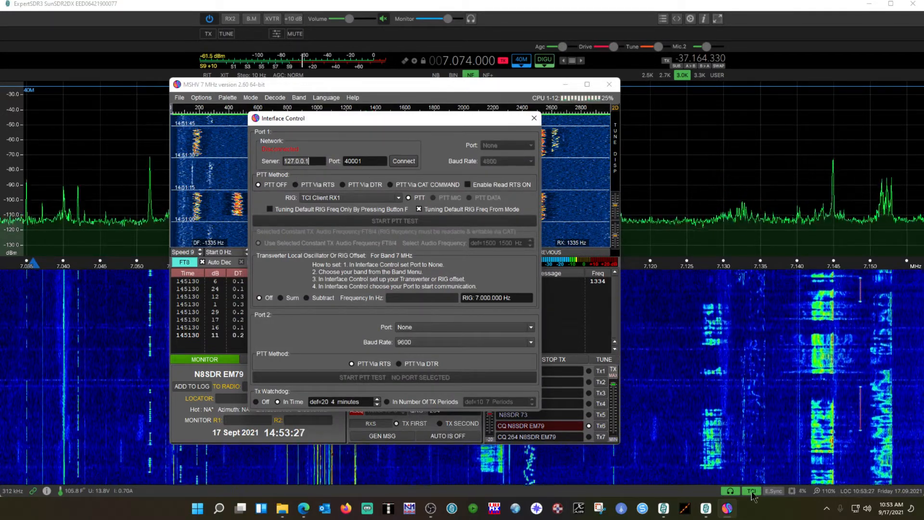
{"action": "left_click", "coordinate": [404, 163]}
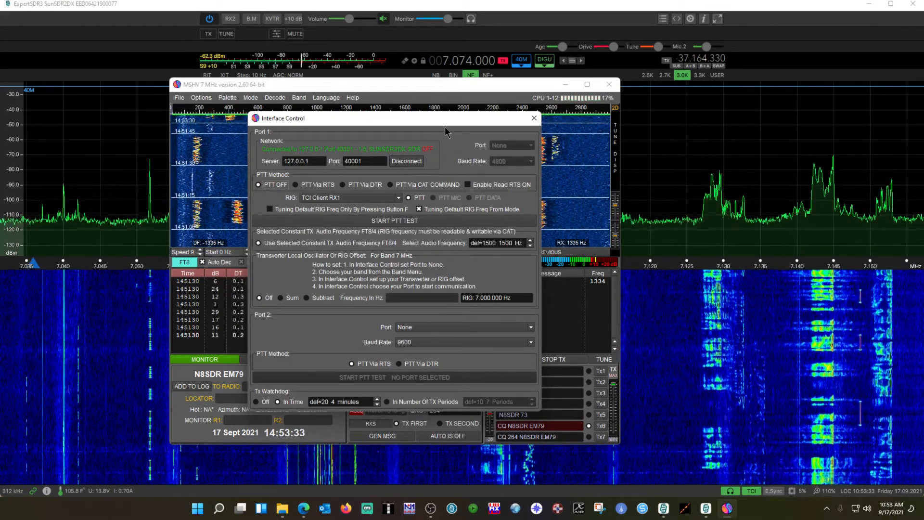
Move the Interface Control dialog aside and choose TCI Client RX1 as the rig.
{"action": "left_click_drag", "start_coordinate": [445, 118], "coordinate": [510, 129]}
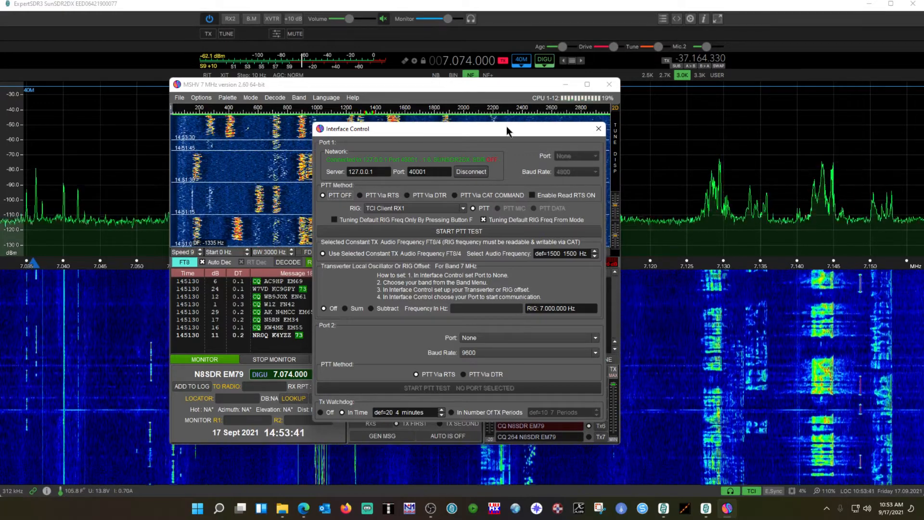
{"action": "left_click_drag", "start_coordinate": [506, 128], "coordinate": [519, 130]}
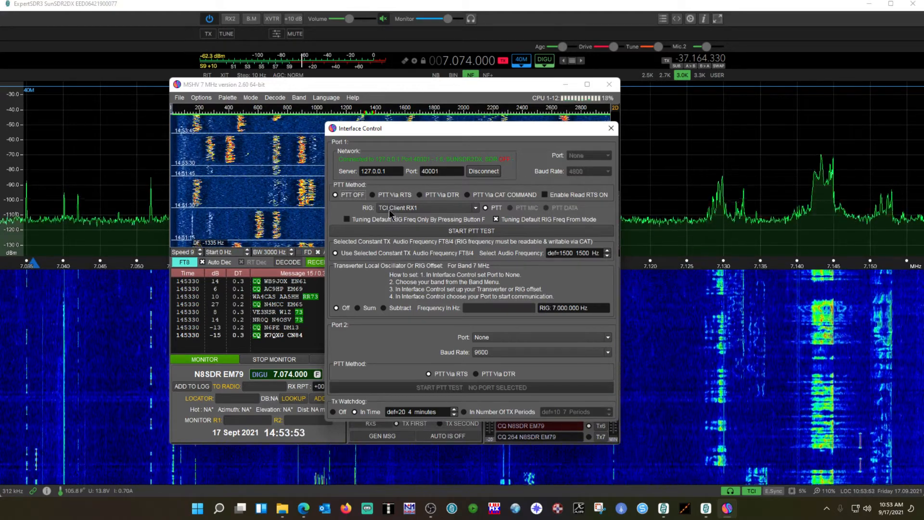
{"action": "left_click", "coordinate": [475, 209]}
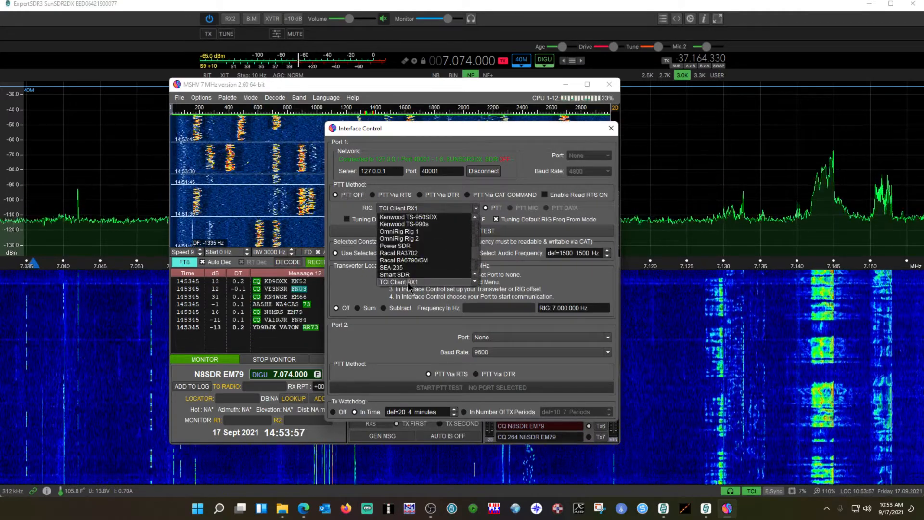
{"action": "scroll", "coordinate": [405, 247], "scroll_direction": "down", "scroll_amount": 3}
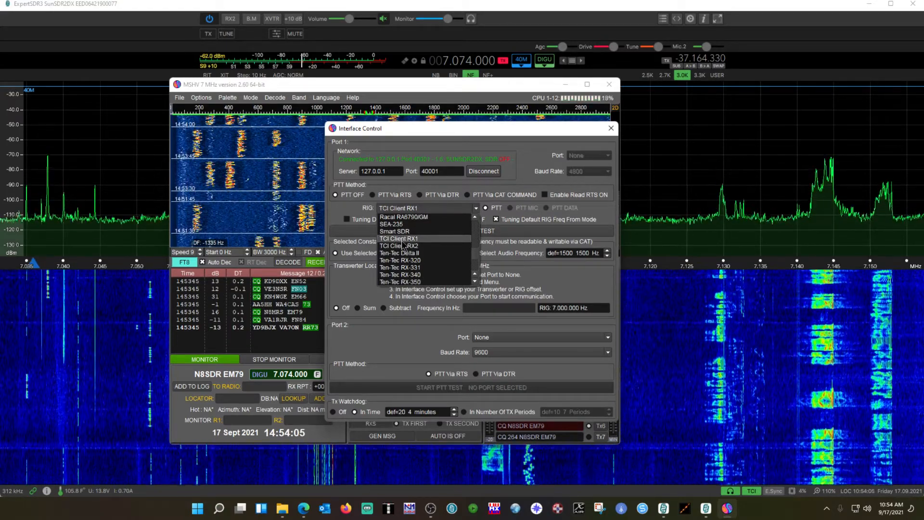
{"action": "left_click", "coordinate": [402, 239]}
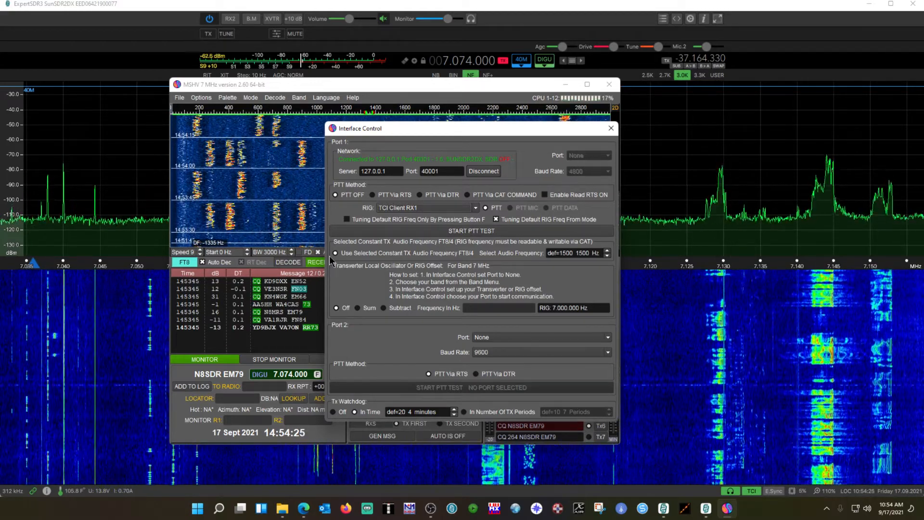
Adjust the selected constant TX audio frequency for FT8/4 and close Interface Control.
{"action": "left_click", "coordinate": [608, 251]}
{"action": "left_click", "coordinate": [608, 251]}
{"action": "left_click", "coordinate": [608, 252]}
{"action": "left_click", "coordinate": [608, 251]}
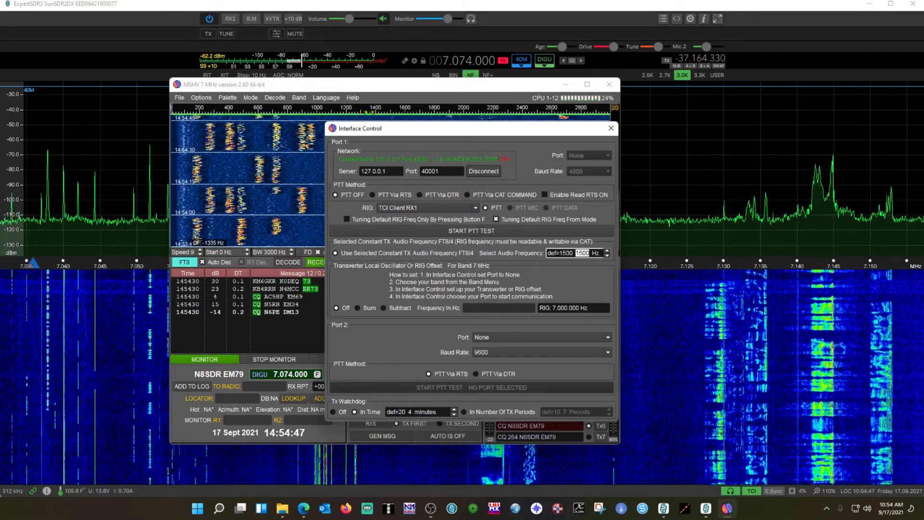
{"action": "left_click", "coordinate": [611, 128]}
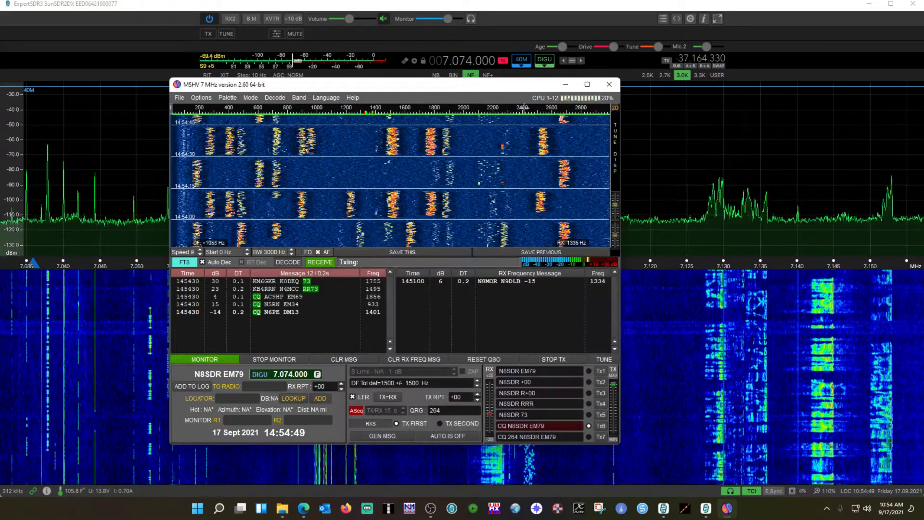
Widen the MSHV window and move it slightly lower, clear of the ExpertSDR3 mode and drive controls.
{"action": "left_click_drag", "start_coordinate": [621, 159], "coordinate": [705, 159]}
{"action": "left_click_drag", "start_coordinate": [434, 92], "coordinate": [440, 103]}
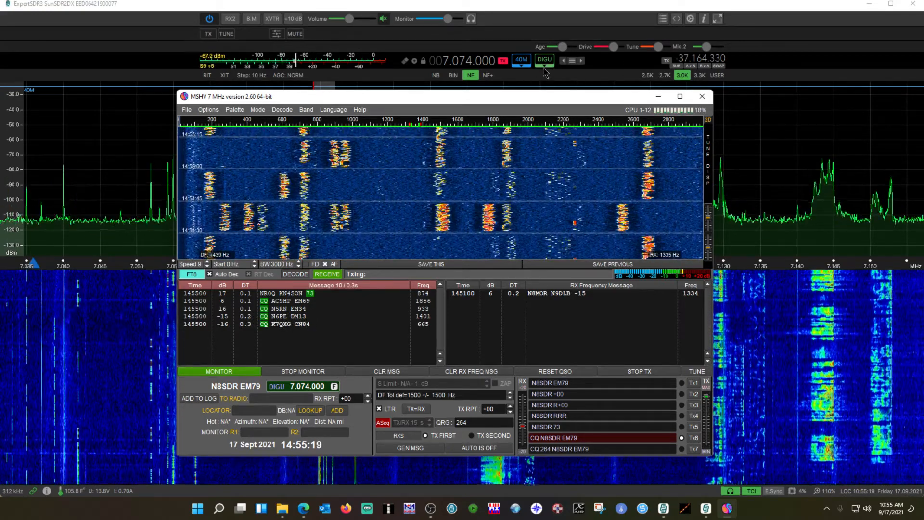
{"action": "mouse_move", "coordinate": [606, 49]}
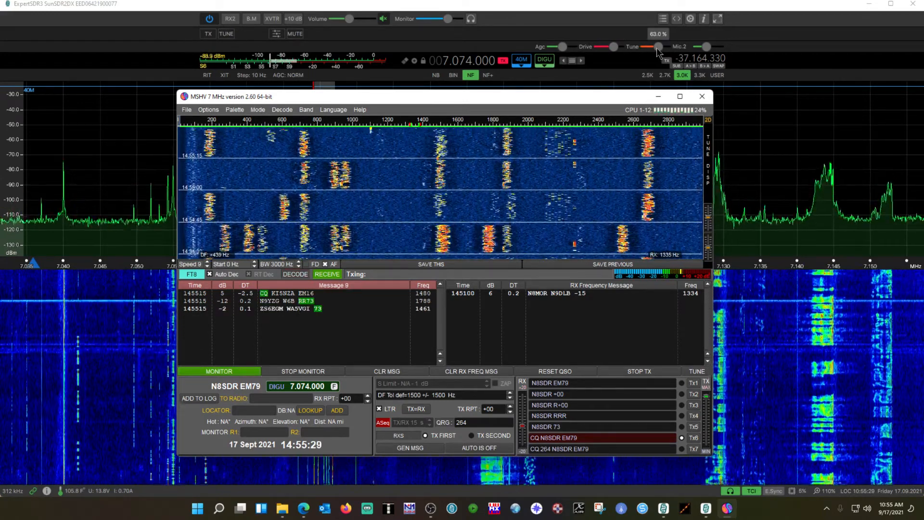
Transmit a brief tune carrier from ExpertSDR3, check its Drive level and return to MSHV.
{"action": "left_click", "coordinate": [227, 34]}
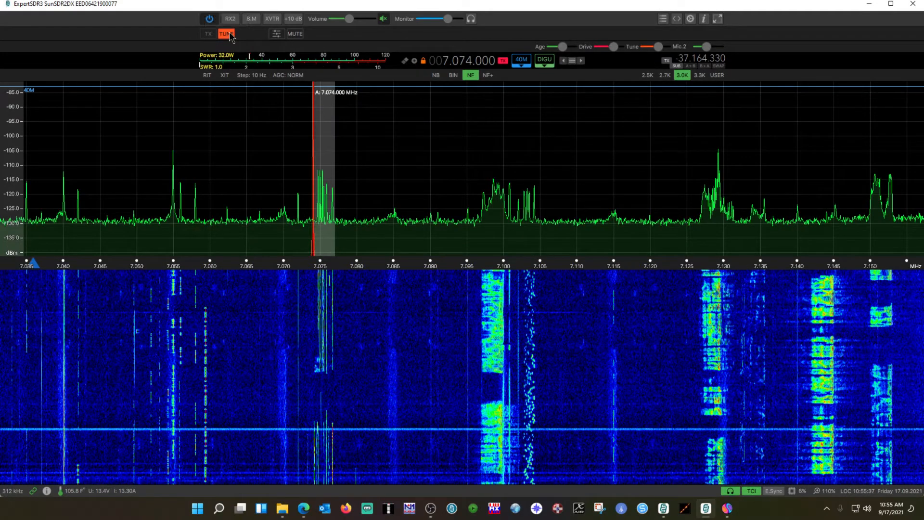
{"action": "left_click", "coordinate": [227, 34]}
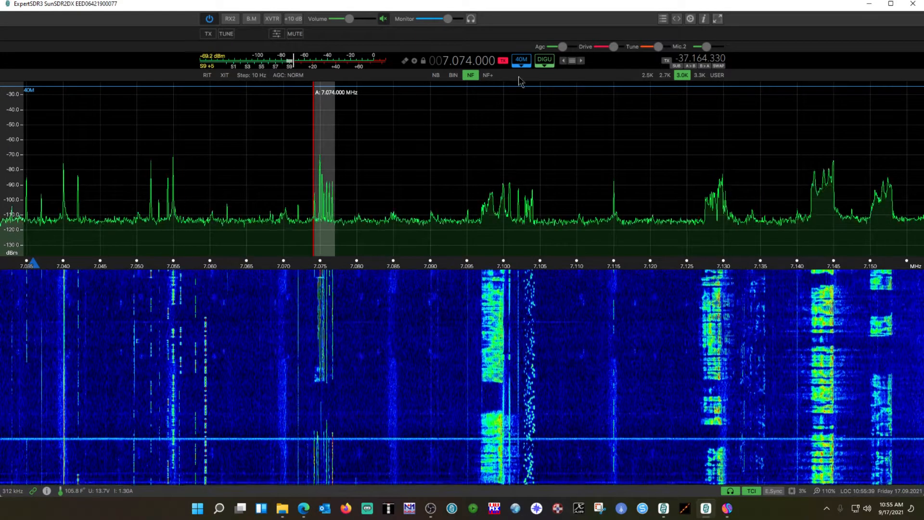
{"action": "mouse_move", "coordinate": [610, 53]}
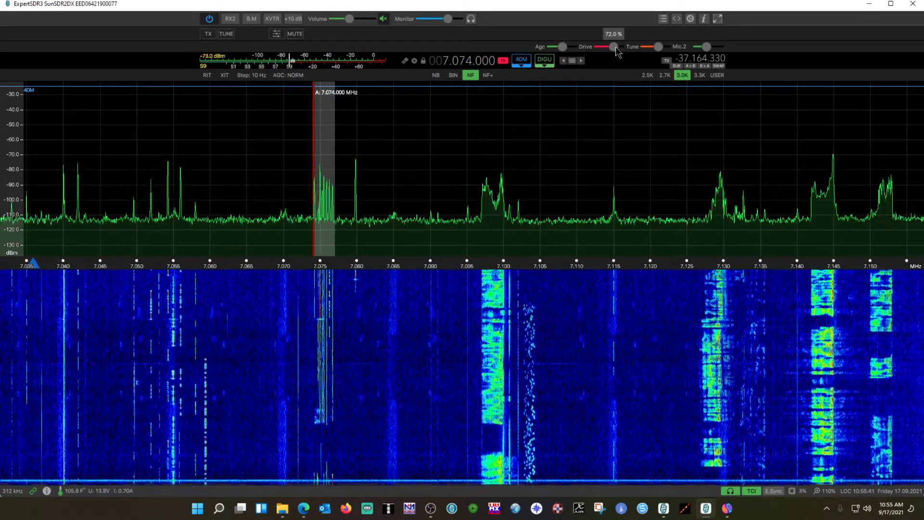
{"action": "left_click", "coordinate": [728, 509]}
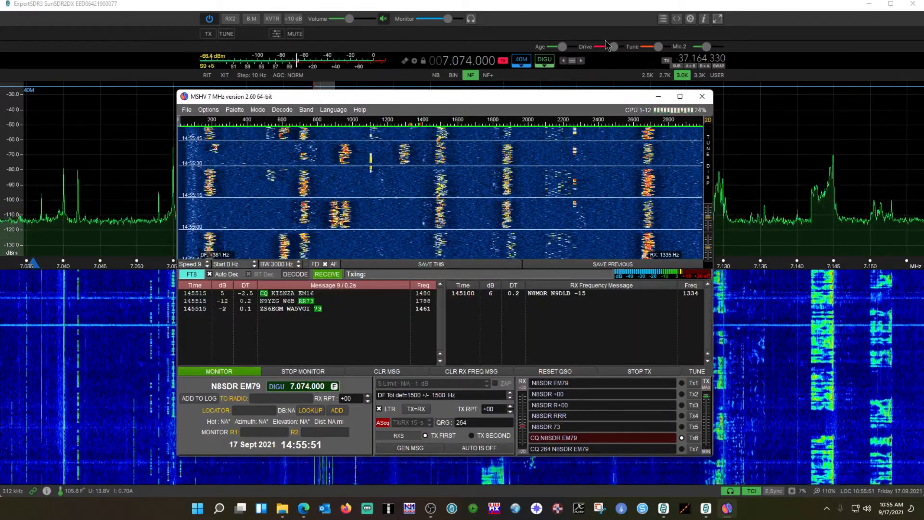
Run two short tune transmissions from MSHV and check the Mic 2 and TCI audio levels in ExpertSDR3.
{"action": "left_click", "coordinate": [695, 372]}
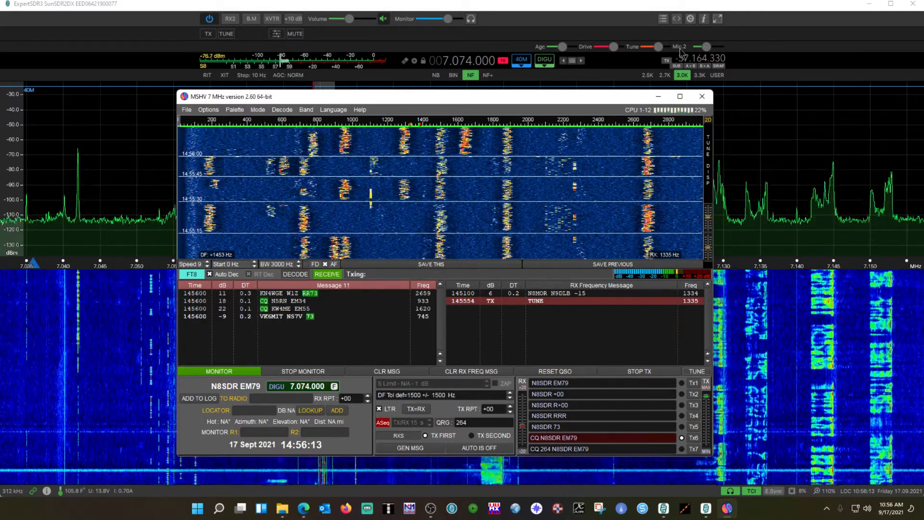
{"action": "mouse_move", "coordinate": [700, 49]}
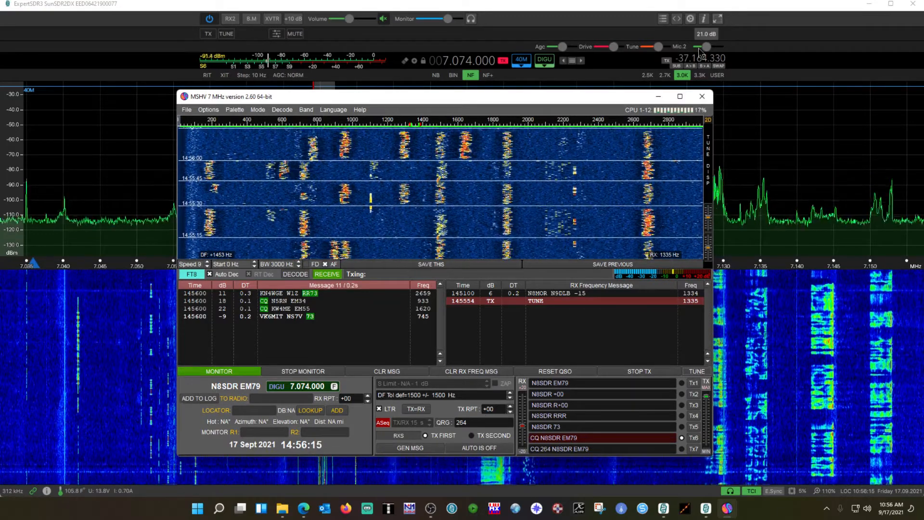
{"action": "left_click", "coordinate": [697, 372]}
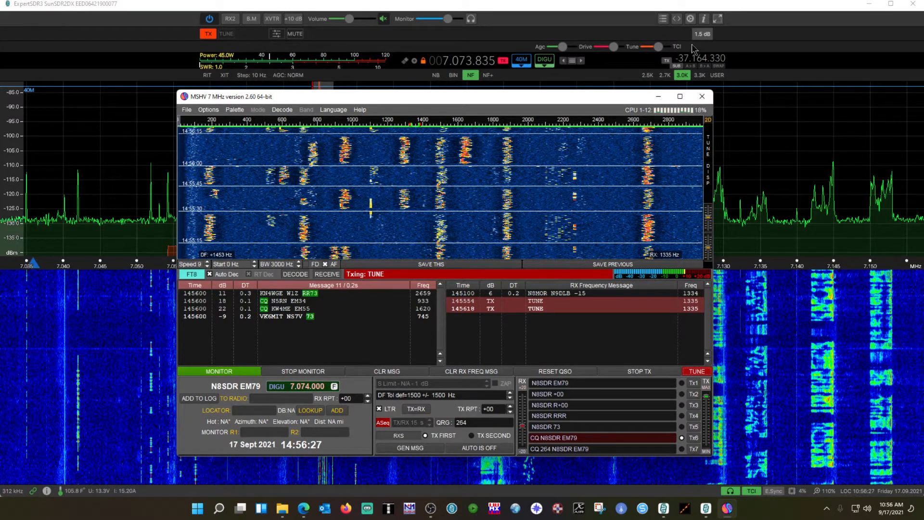
{"action": "left_click", "coordinate": [698, 371]}
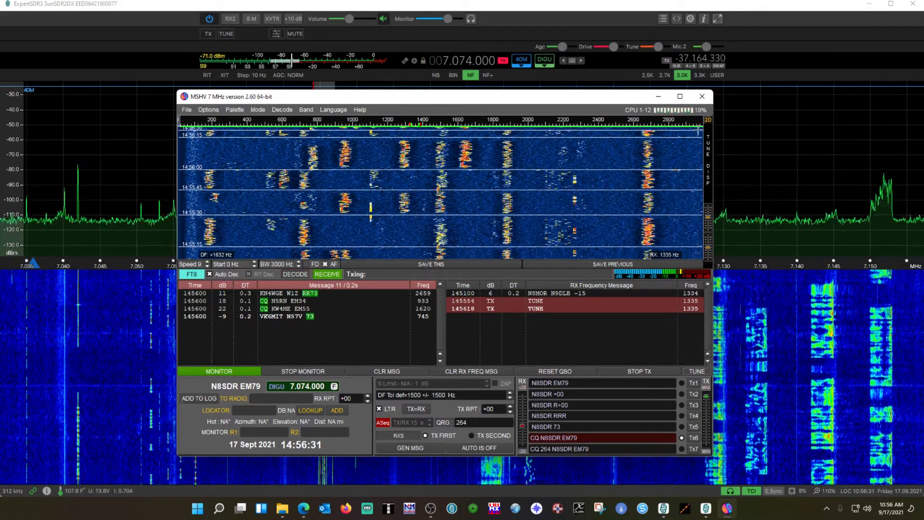
{"action": "mouse_move", "coordinate": [705, 52]}
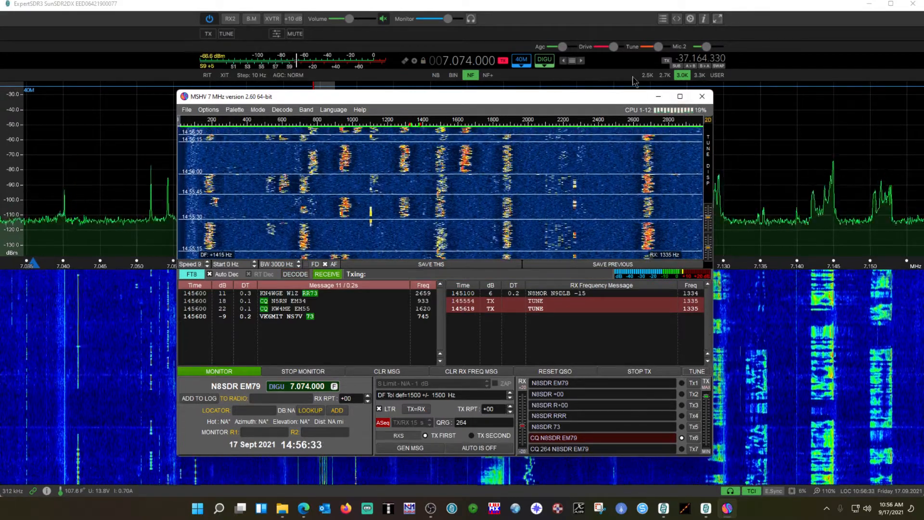
Start the MSHV tune signal, show the Mic meter as ExpertSDR3's transmit meter, and return to MSHV.
{"action": "left_click", "coordinate": [691, 373]}
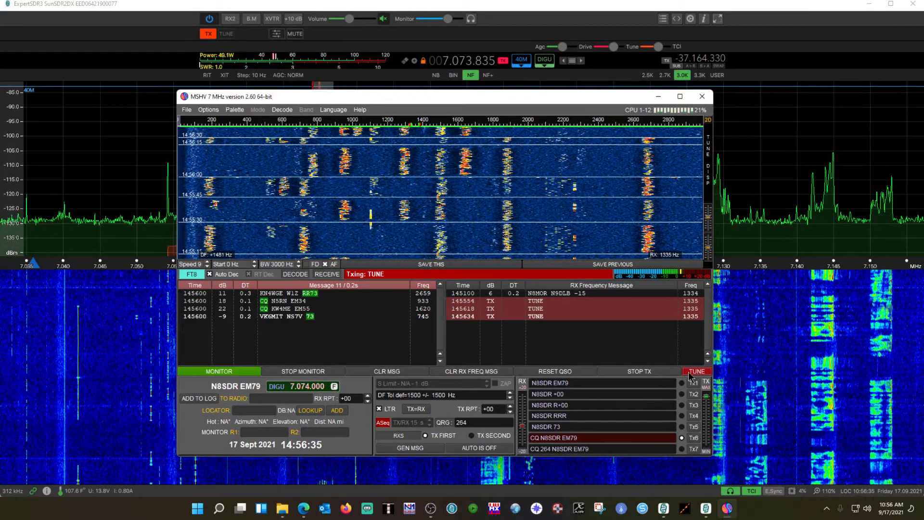
{"action": "left_click", "coordinate": [240, 54]}
{"action": "left_click", "coordinate": [222, 65]}
{"action": "left_click", "coordinate": [226, 82]}
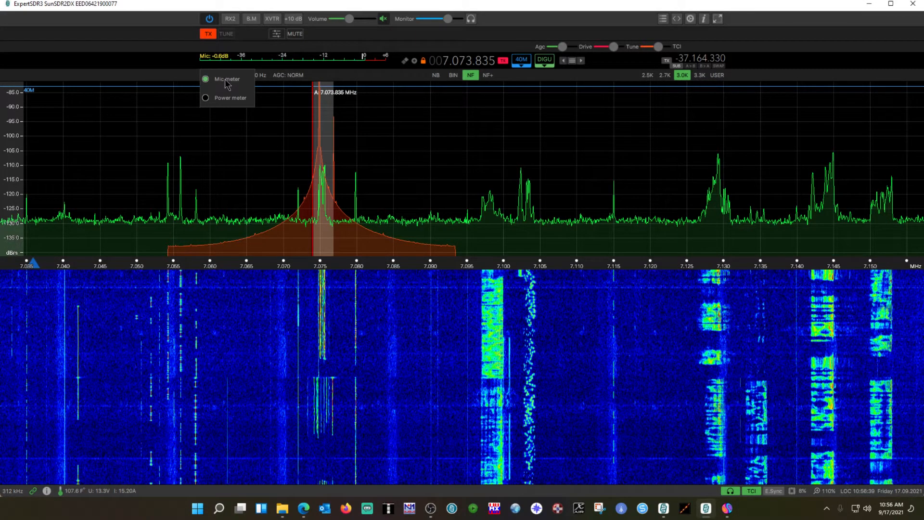
{"action": "left_click", "coordinate": [728, 509]}
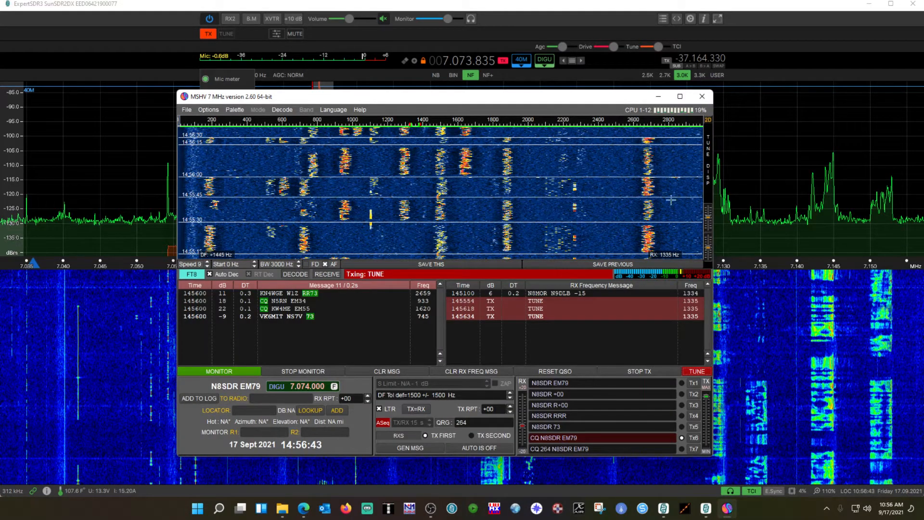
Stop the tune signal and run it once more to check the MSHV transmit audio against the Mic meter.
{"action": "left_click", "coordinate": [689, 373]}
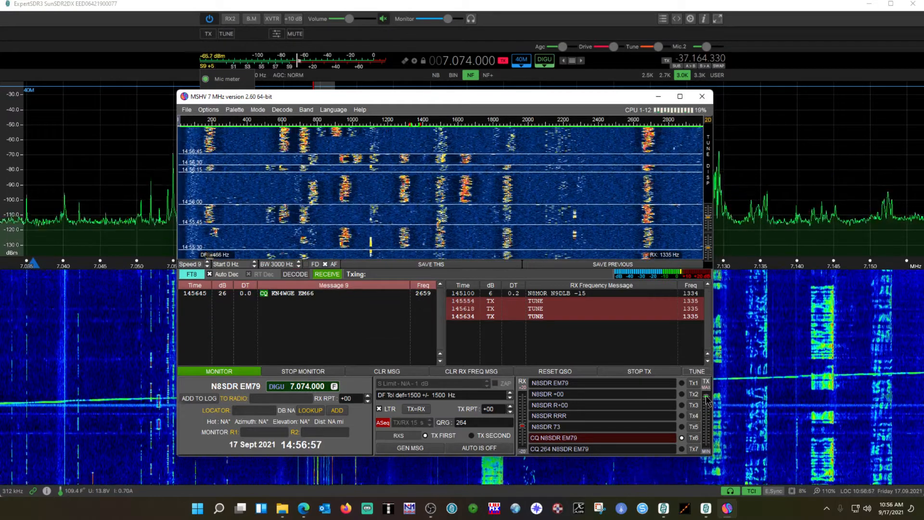
{"action": "left_click", "coordinate": [696, 371]}
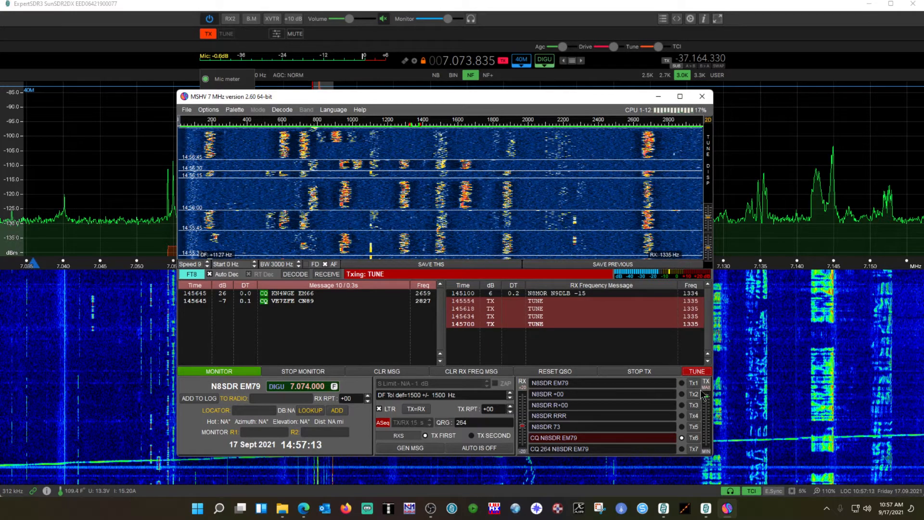
{"action": "left_click", "coordinate": [697, 371]}
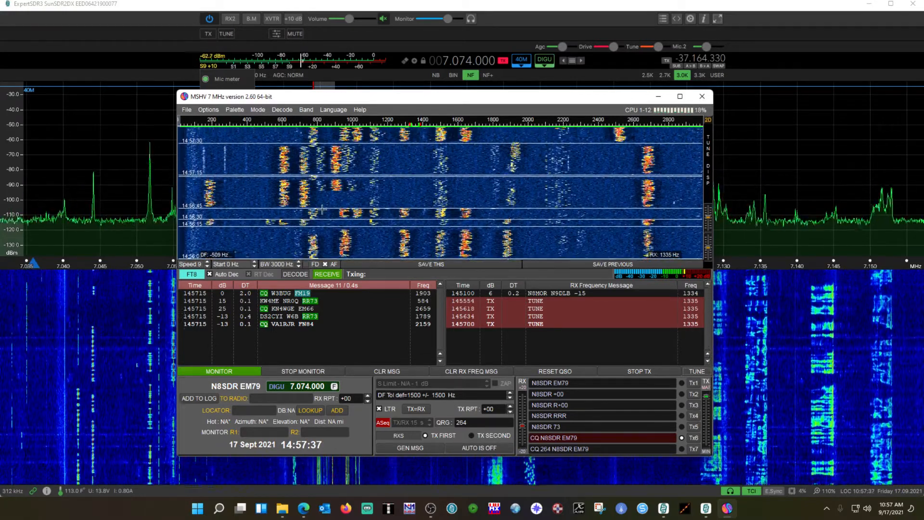
Answer the decoded CQ call from grid DM13 on 1400 Hz.
{"action": "mouse_move", "coordinate": [350, 22]}
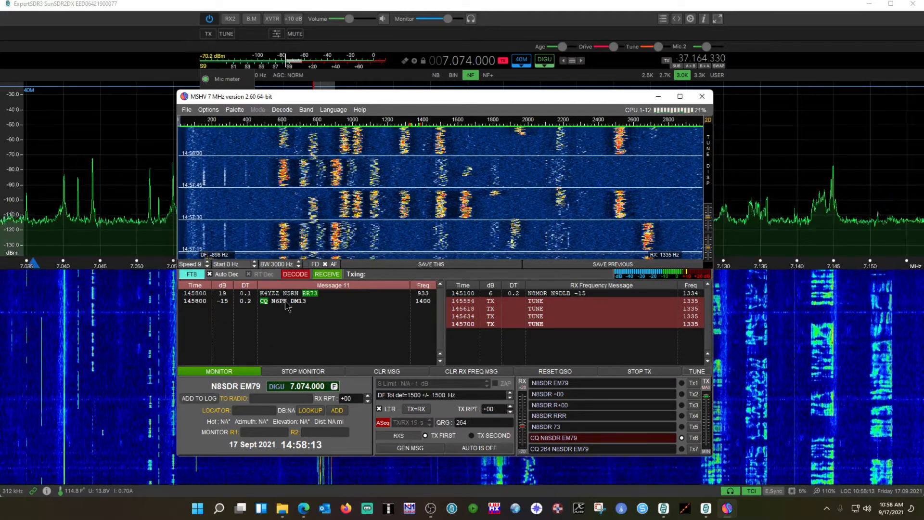
{"action": "double_click", "coordinate": [284, 301]}
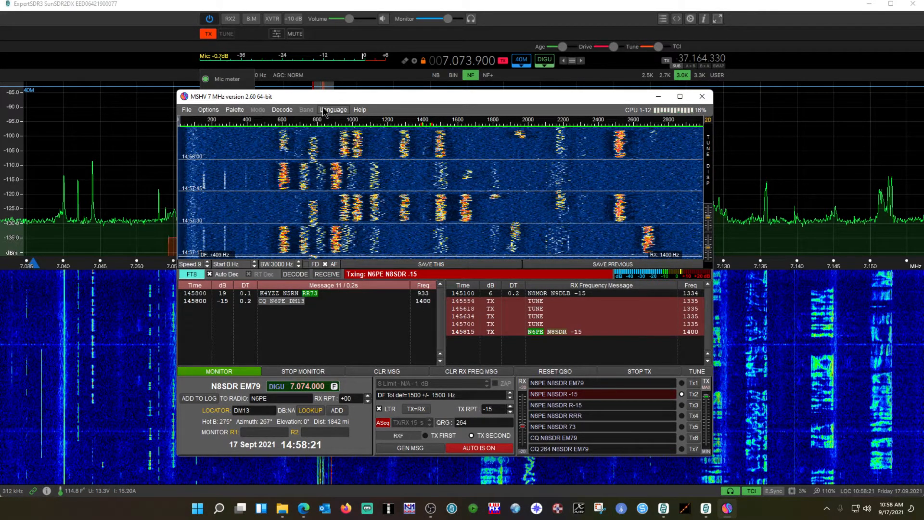
Switch ExpertSDR3's transmit meter to Power meter, moving the MSHV window down for access and back up afterward.
{"action": "left_click_drag", "start_coordinate": [325, 101], "coordinate": [324, 135]}
{"action": "left_click", "coordinate": [230, 98]}
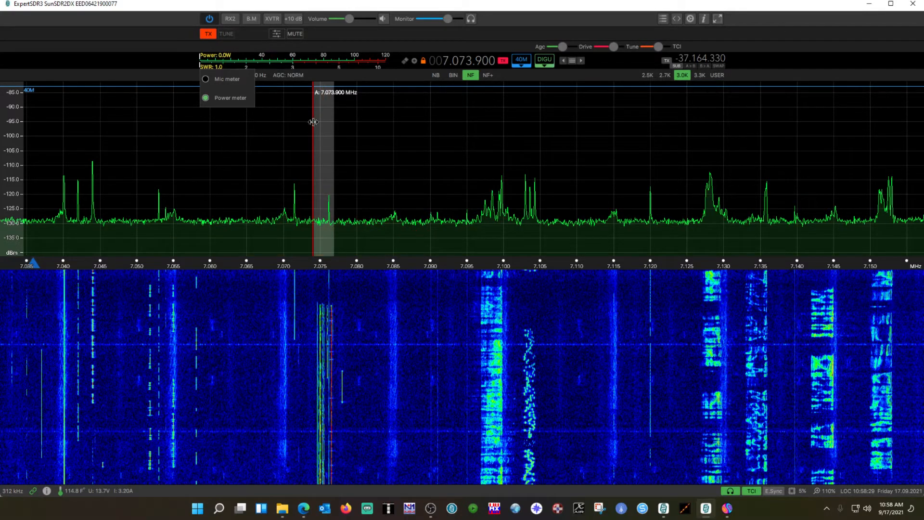
{"action": "mouse_move", "coordinate": [727, 507]}
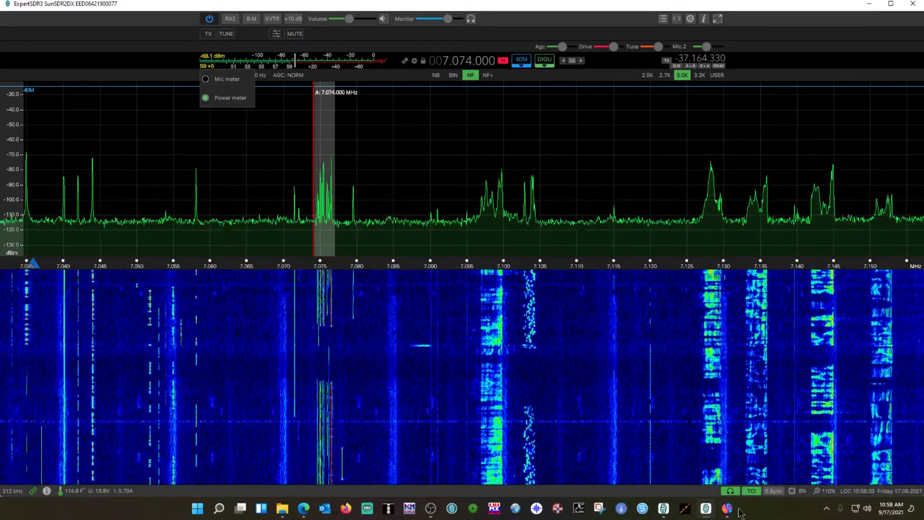
{"action": "left_click", "coordinate": [727, 508]}
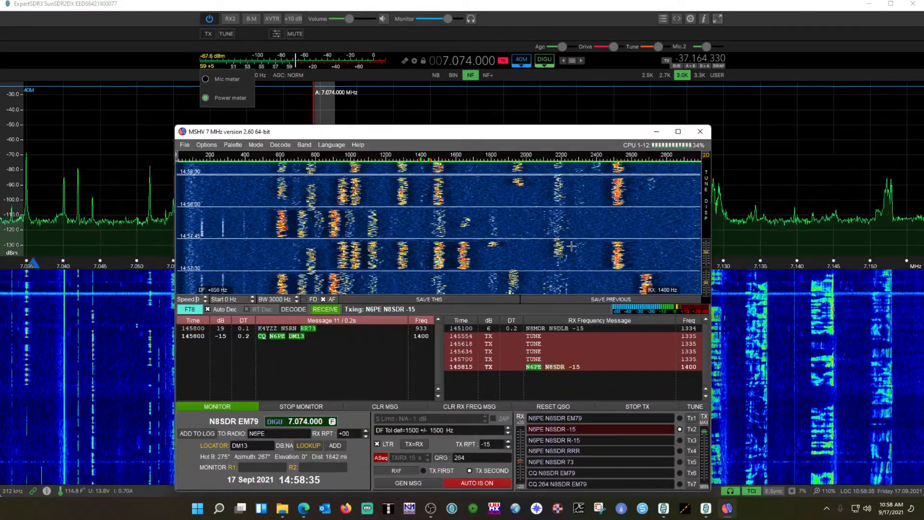
{"action": "left_click_drag", "start_coordinate": [498, 133], "coordinate": [483, 78]}
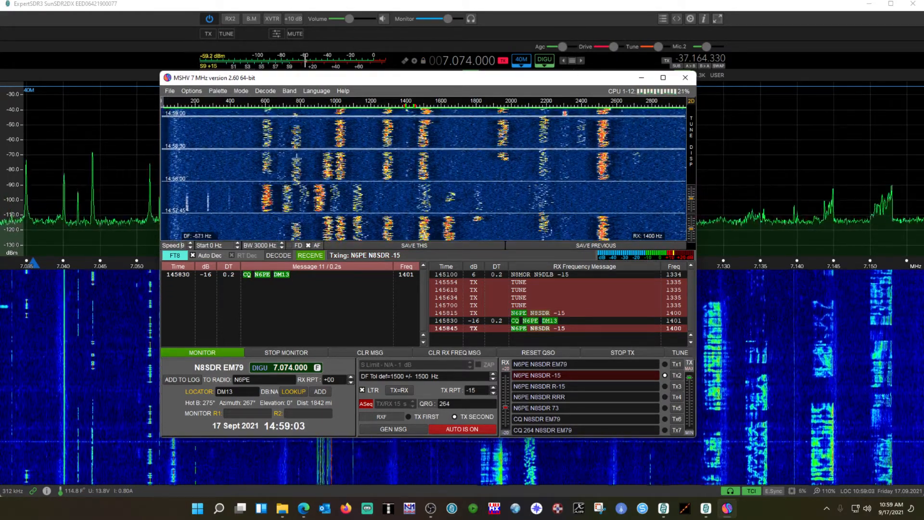
Lower the ExpertSDR3 volume slightly and abandon the current QSO by turning automatic transmission off and resetting it.
{"action": "mouse_move", "coordinate": [346, 19]}
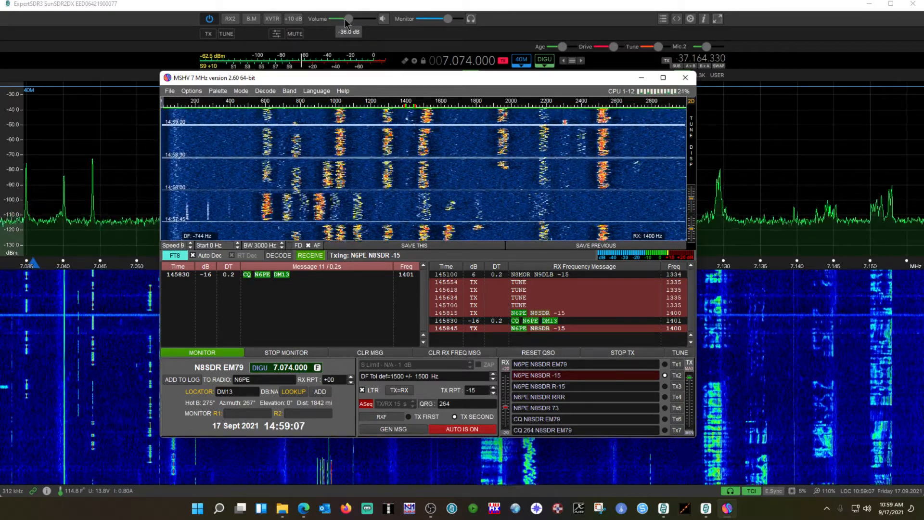
{"action": "scroll", "coordinate": [345, 19], "scroll_direction": "down", "scroll_amount": 2}
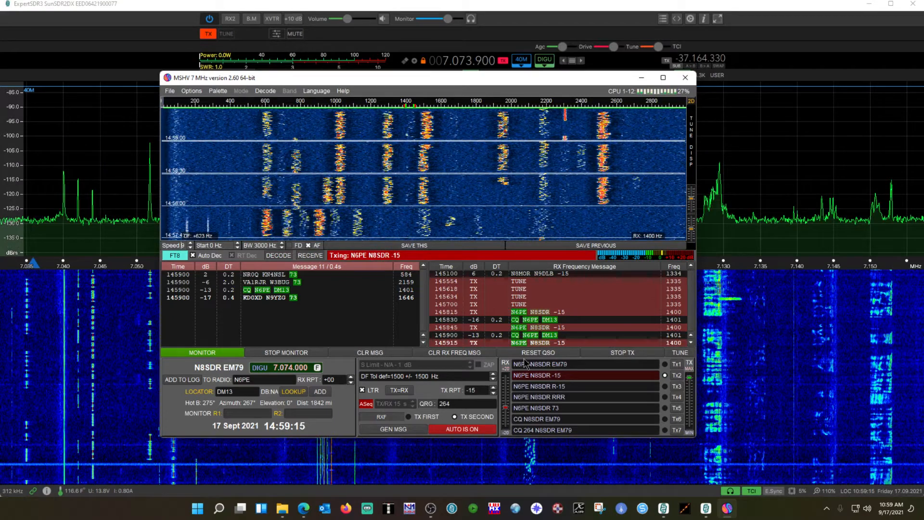
{"action": "left_click", "coordinate": [459, 429]}
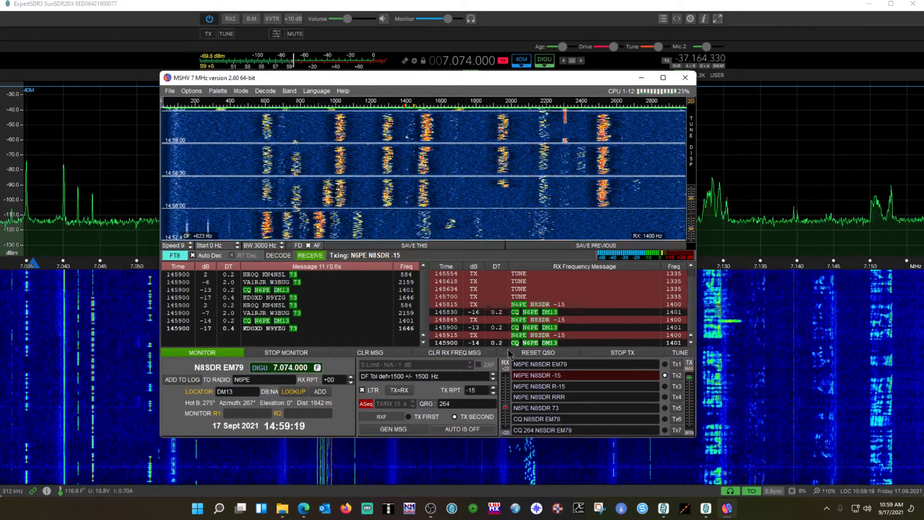
{"action": "left_click", "coordinate": [519, 354]}
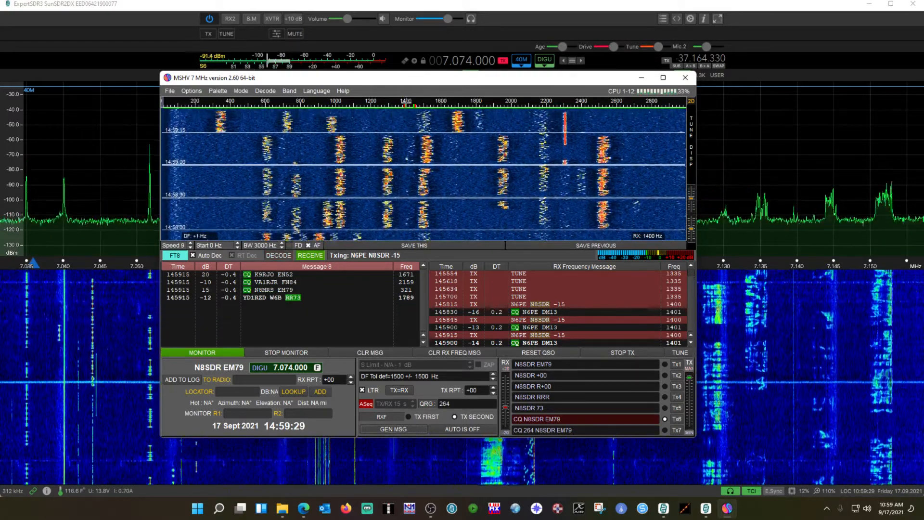
Start automatic CQ calling in the TX First period and check the TCI and Drive levels in ExpertSDR3.
{"action": "left_click", "coordinate": [463, 430]}
{"action": "left_click", "coordinate": [414, 417]}
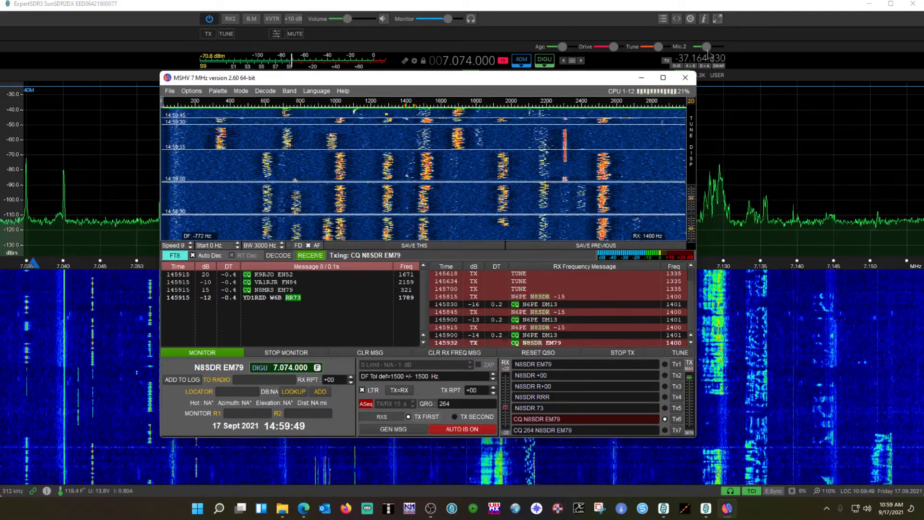
{"action": "mouse_move", "coordinate": [708, 49]}
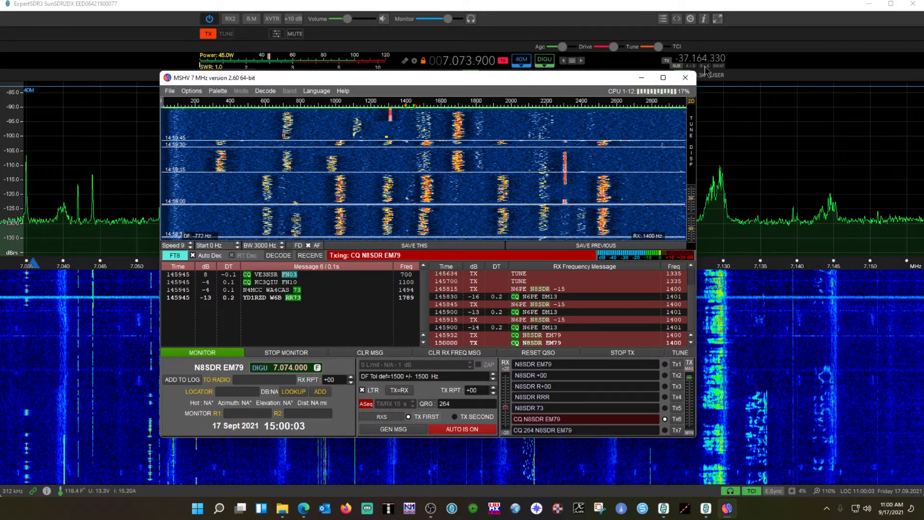
{"action": "mouse_move", "coordinate": [601, 48]}
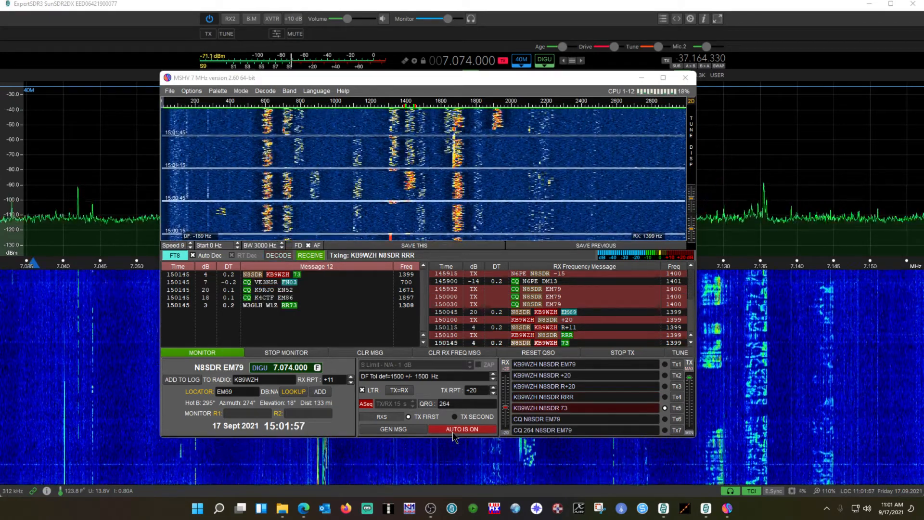
Turn automatic transmission off, reduce the ExpertSDR3 volume further and return to MSHV.
{"action": "left_click", "coordinate": [453, 429]}
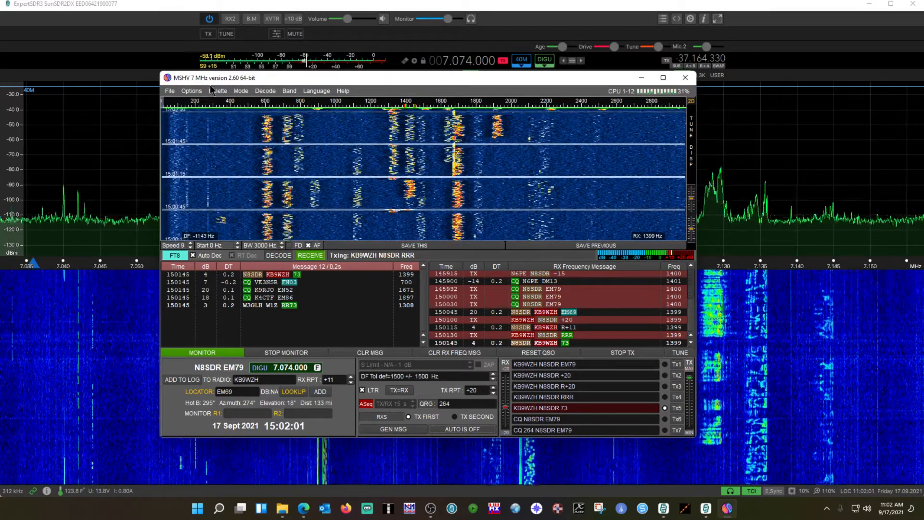
{"action": "left_click_drag", "start_coordinate": [347, 19], "coordinate": [335, 19]}
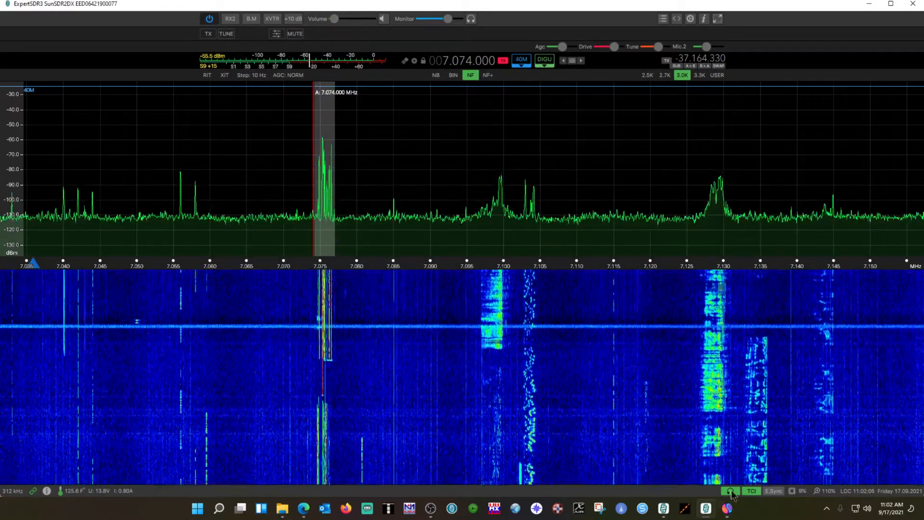
{"action": "left_click", "coordinate": [727, 509]}
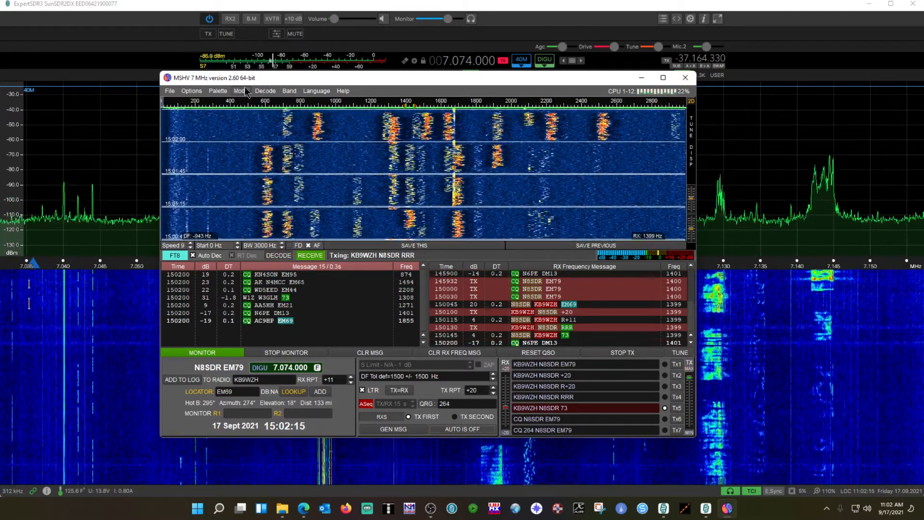
Review the MSHV sound settings for the TCI Client output and input devices, then close them.
{"action": "left_click", "coordinate": [191, 90]}
{"action": "left_click", "coordinate": [218, 105]}
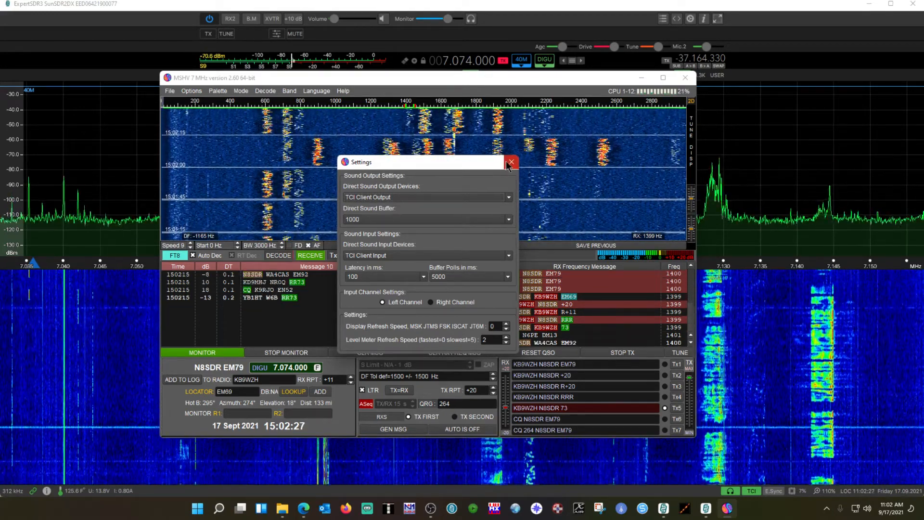
{"action": "key", "text": "Escape"}
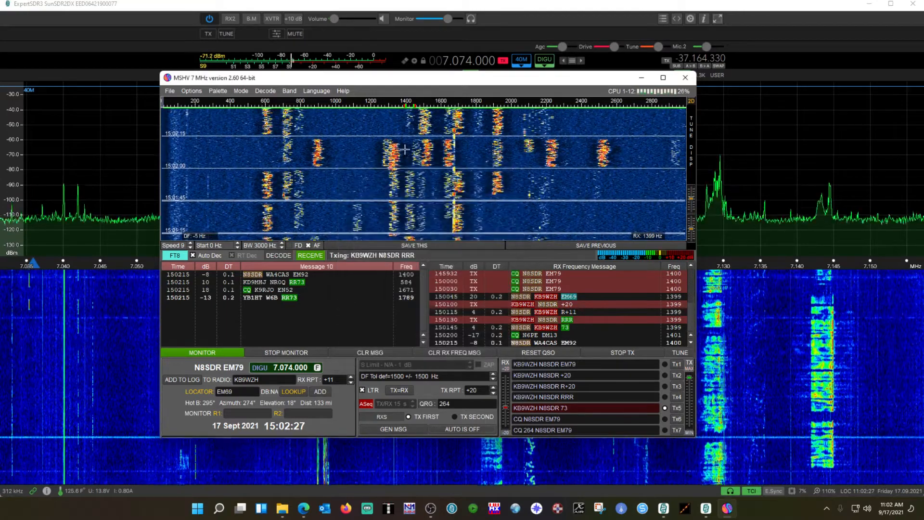
Open MSHV's Interface Control to review the TCI connection, and switch the ExpertSDR3 TCI server off and on again.
{"action": "left_click", "coordinate": [193, 91]}
{"action": "left_click", "coordinate": [212, 113]}
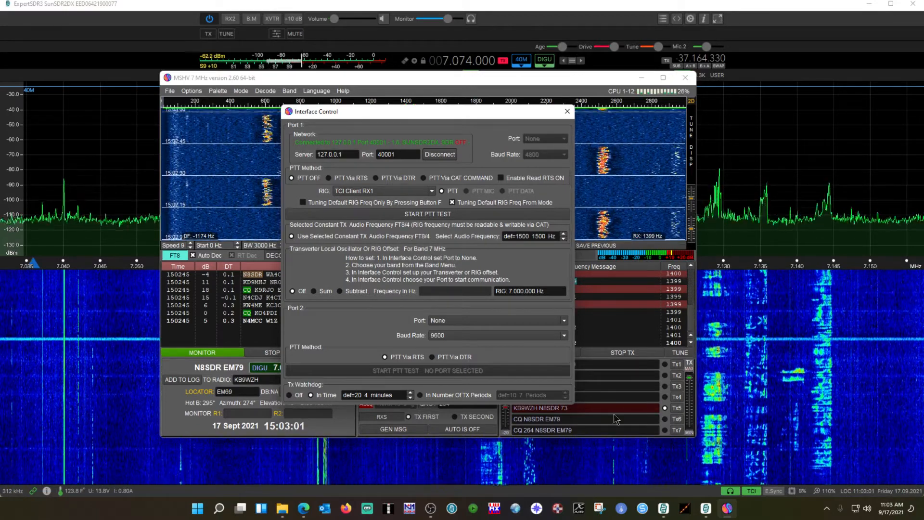
{"action": "left_click", "coordinate": [755, 496]}
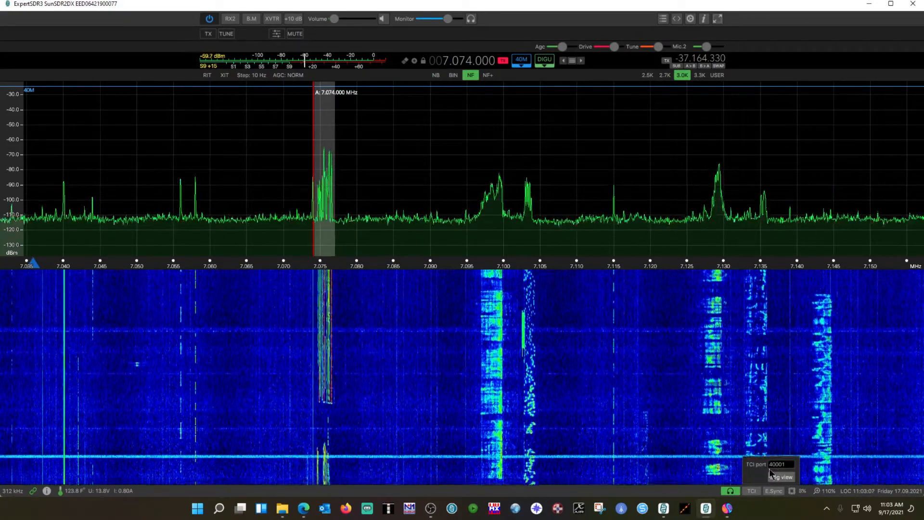
{"action": "left_click", "coordinate": [759, 490]}
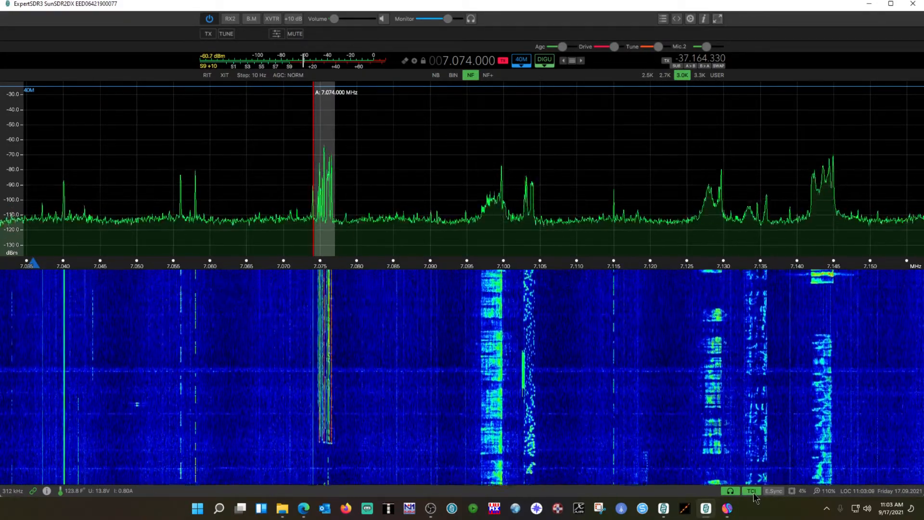
Return to MSHV, reconnect to the TCI server at 127.0.0.1, port 40001, and close Interface Control.
{"action": "left_click", "coordinate": [727, 508]}
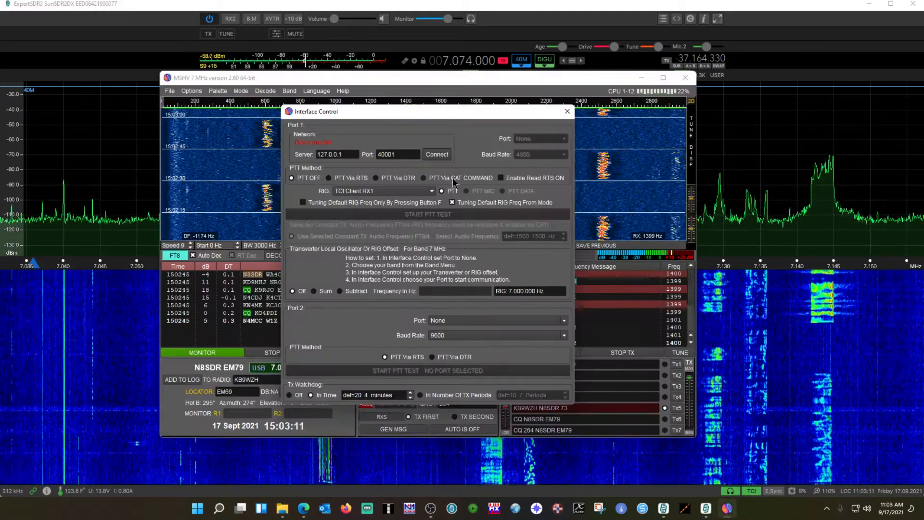
{"action": "left_click", "coordinate": [432, 154]}
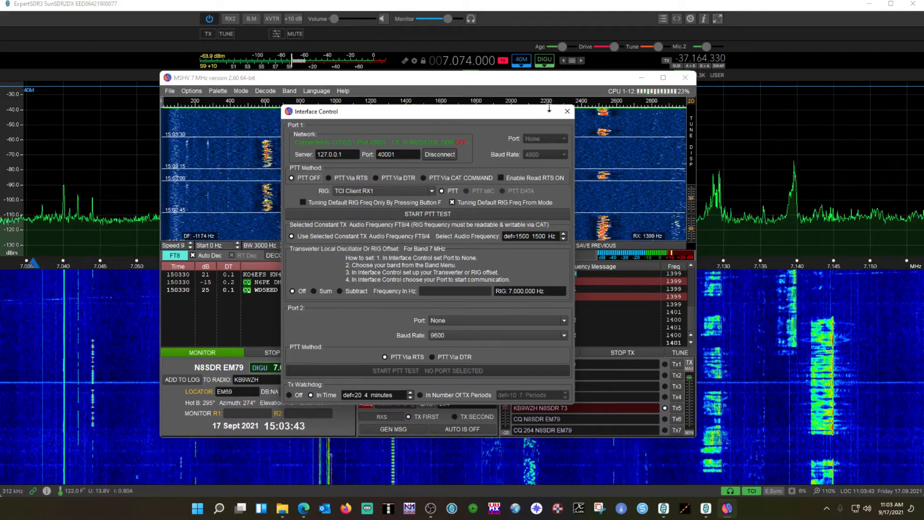
{"action": "left_click", "coordinate": [567, 113]}
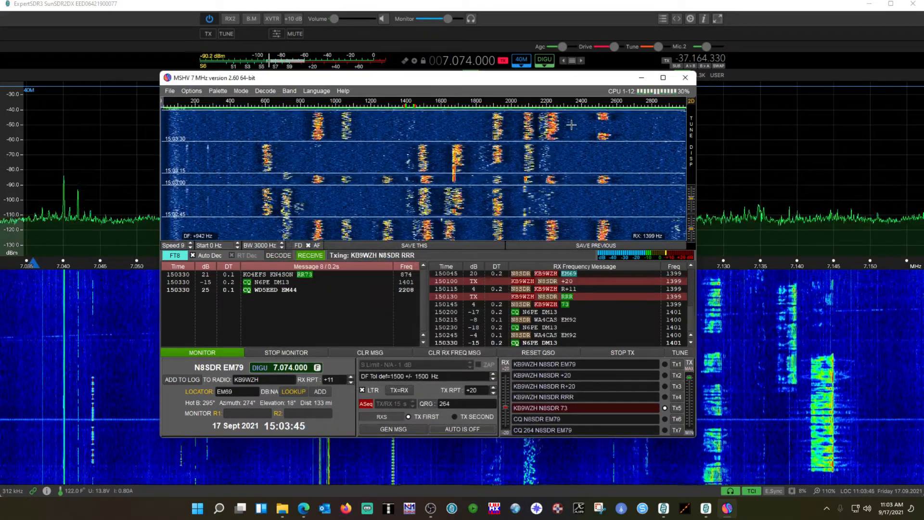